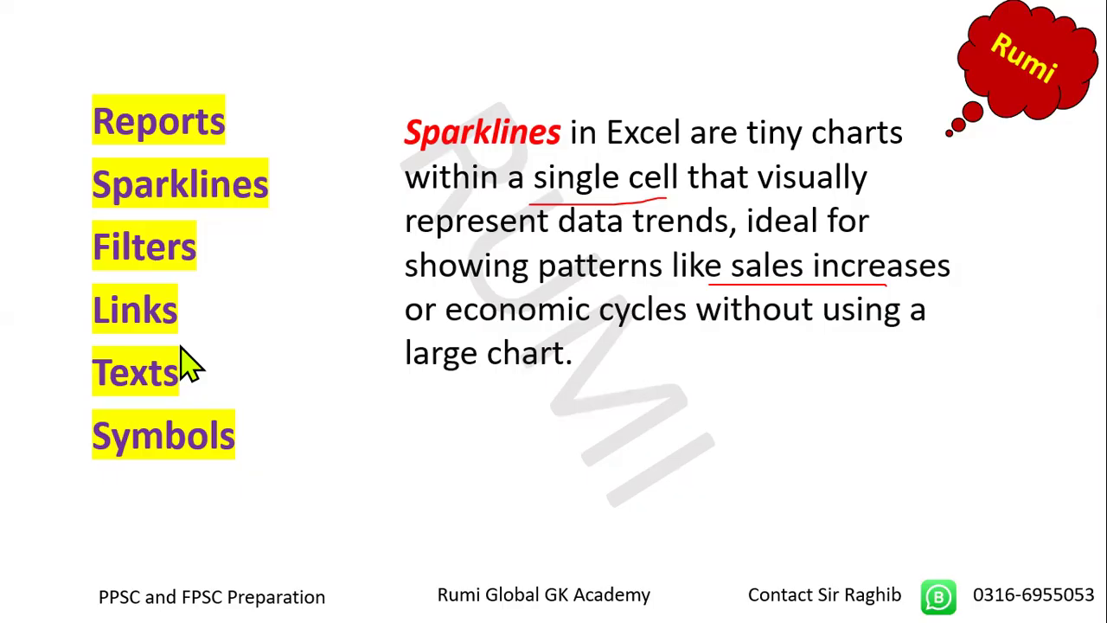
left_click(189, 367)
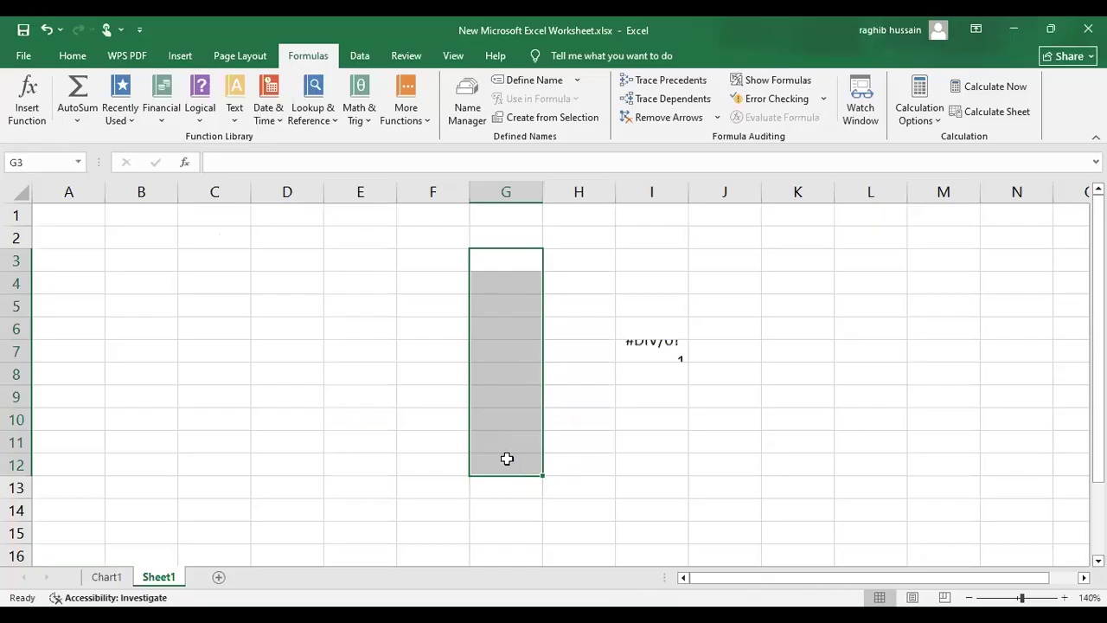
Clear the leftover contents of cell I7 on Sheet1
left_click(489, 445)
left_click(651, 350)
key("Delete")
left_click(507, 428)
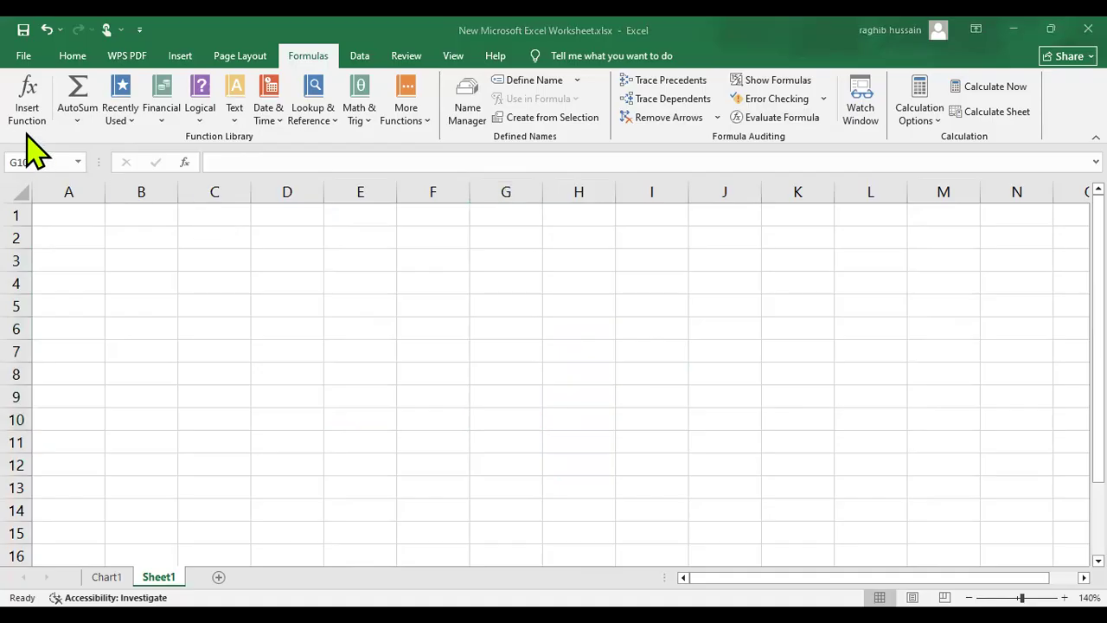
Enter the numbers 45, 46, 57, 58 and 90 down cells C3 to C7
left_click(211, 259)
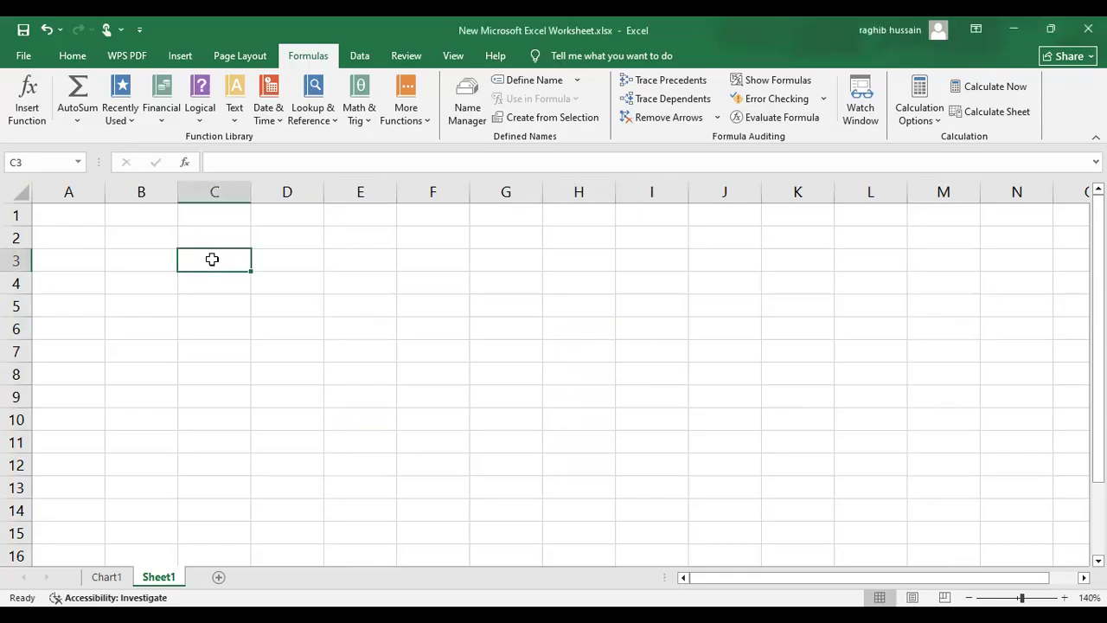
type("45")
key("Return")
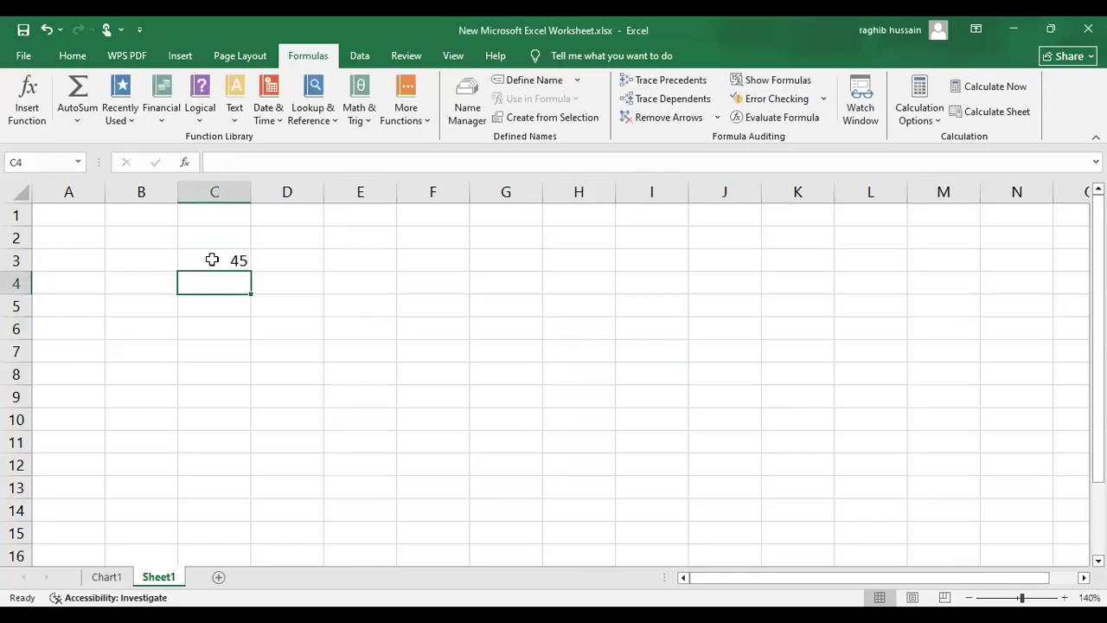
type("46")
key("Return")
type("5")
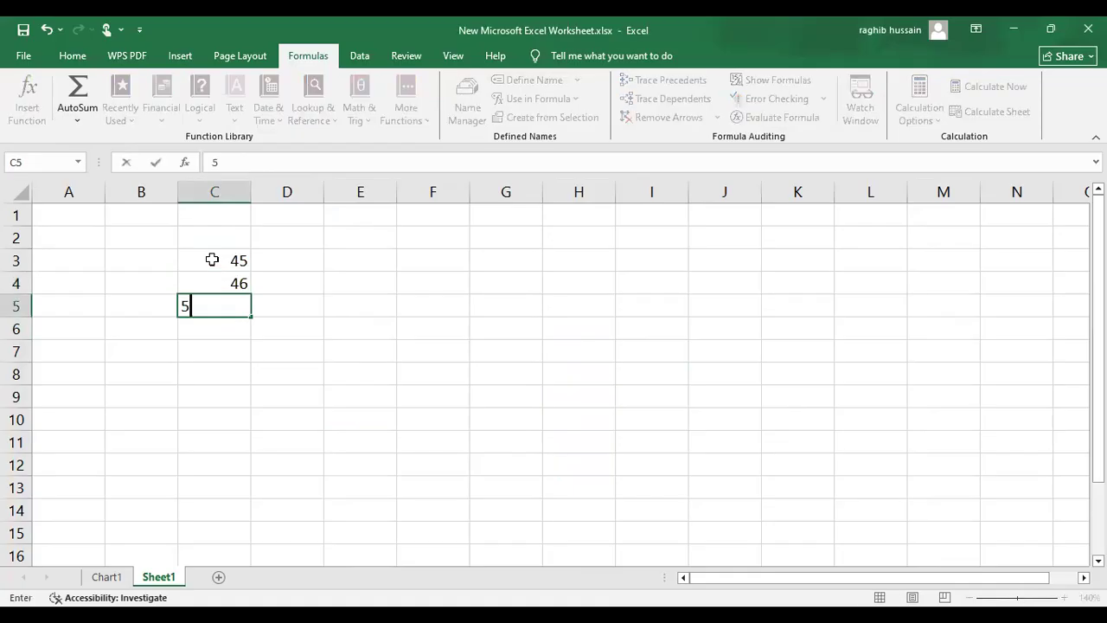
type("7")
key("Return")
type("5")
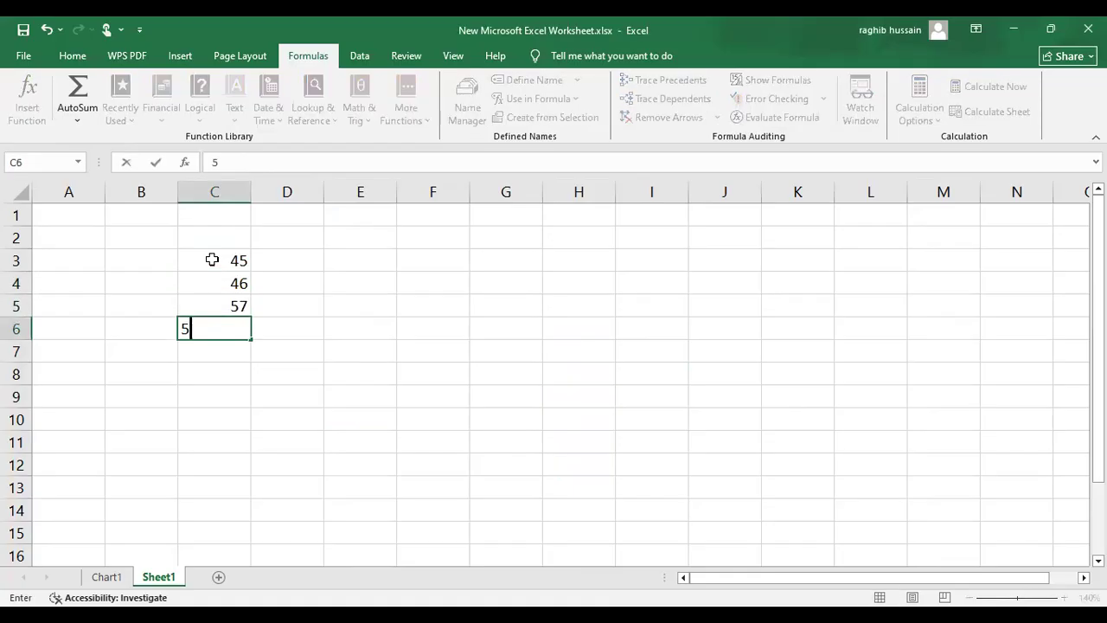
type("8")
key("Return")
type("9")
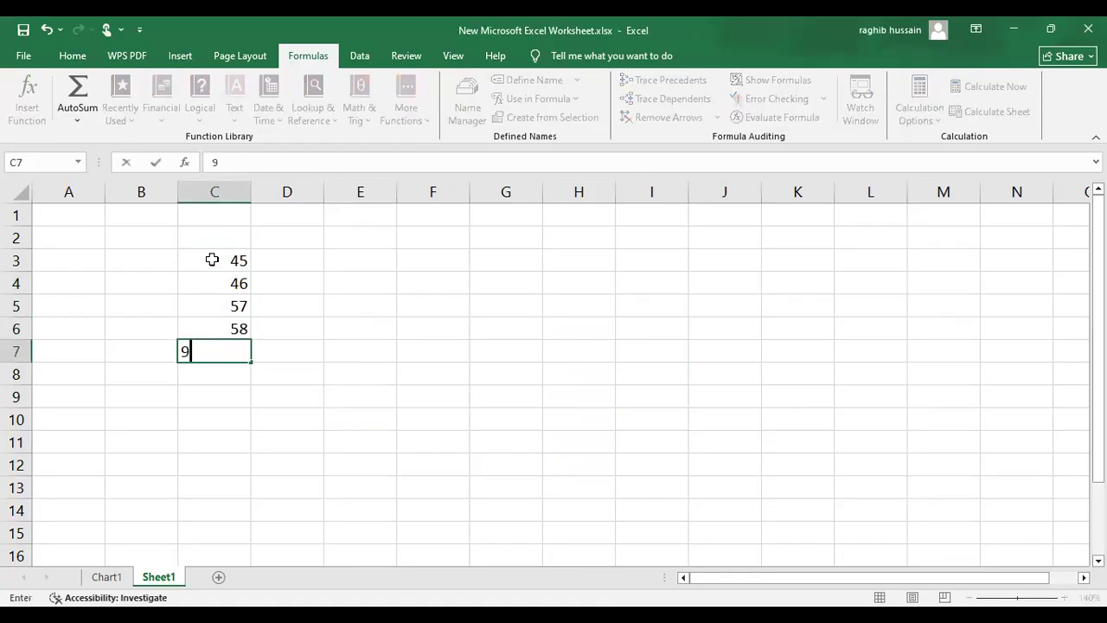
type("0")
key("Return")
left_click(306, 301)
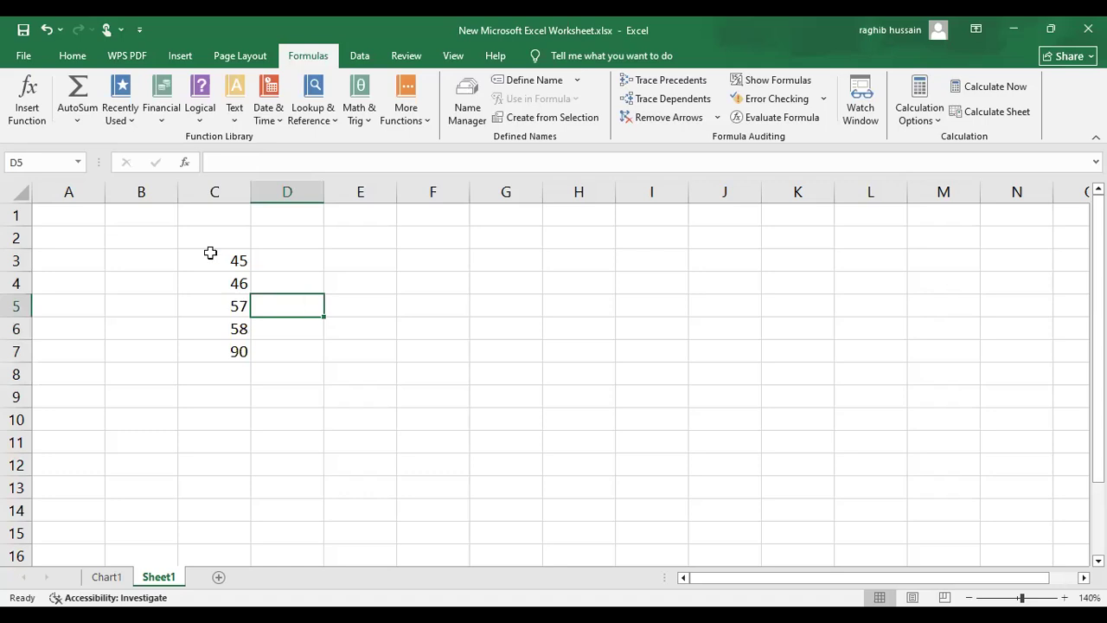
Total the values of C3:C7 in cell C8 using AutoSum
left_click(1065, 597)
left_click(1064, 598)
left_click(1065, 597)
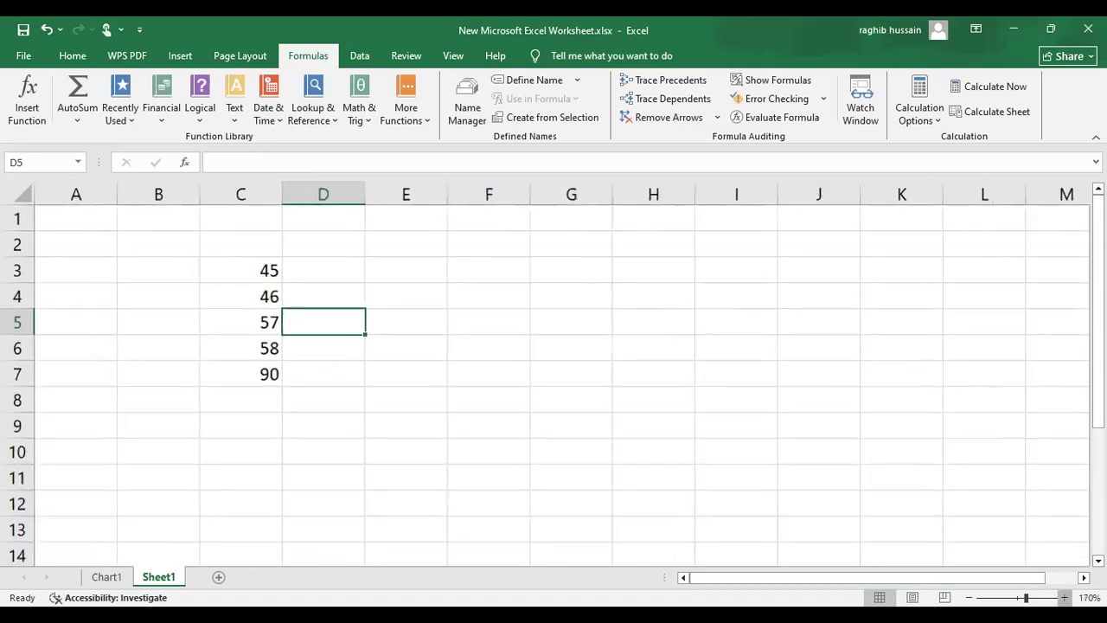
left_click(1064, 597)
left_click(1064, 597)
left_click(617, 467)
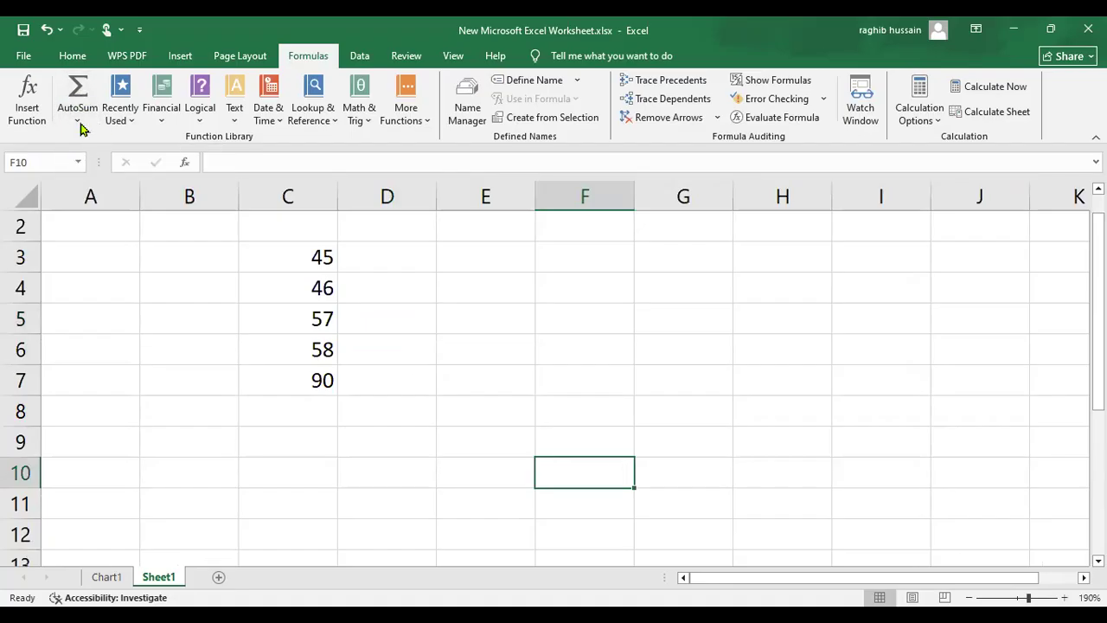
left_click(286, 415)
left_click(78, 90)
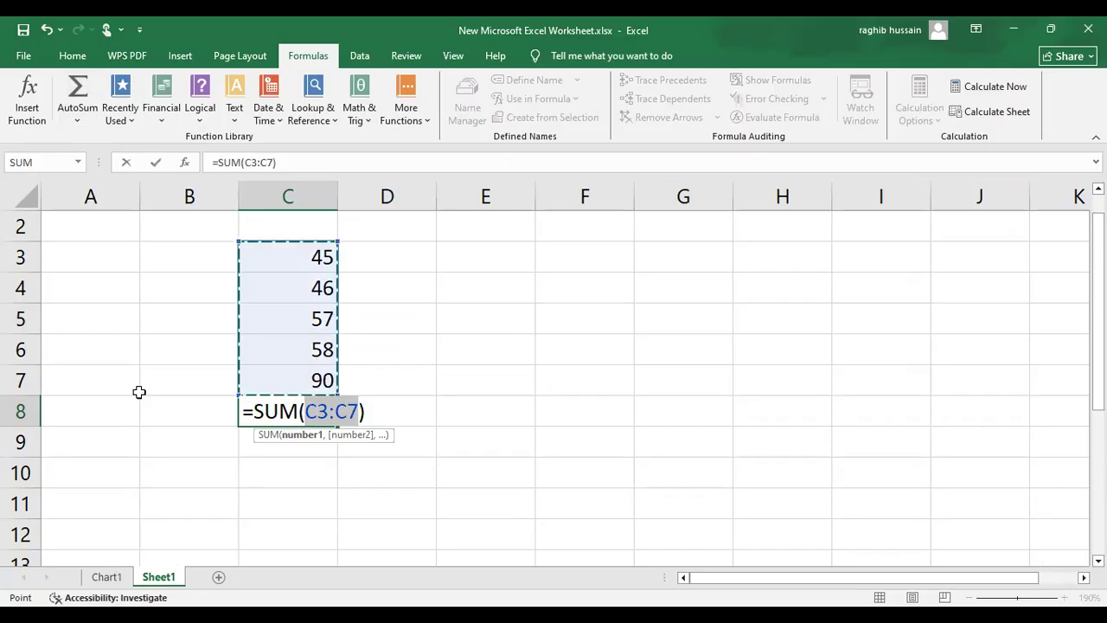
key("Return")
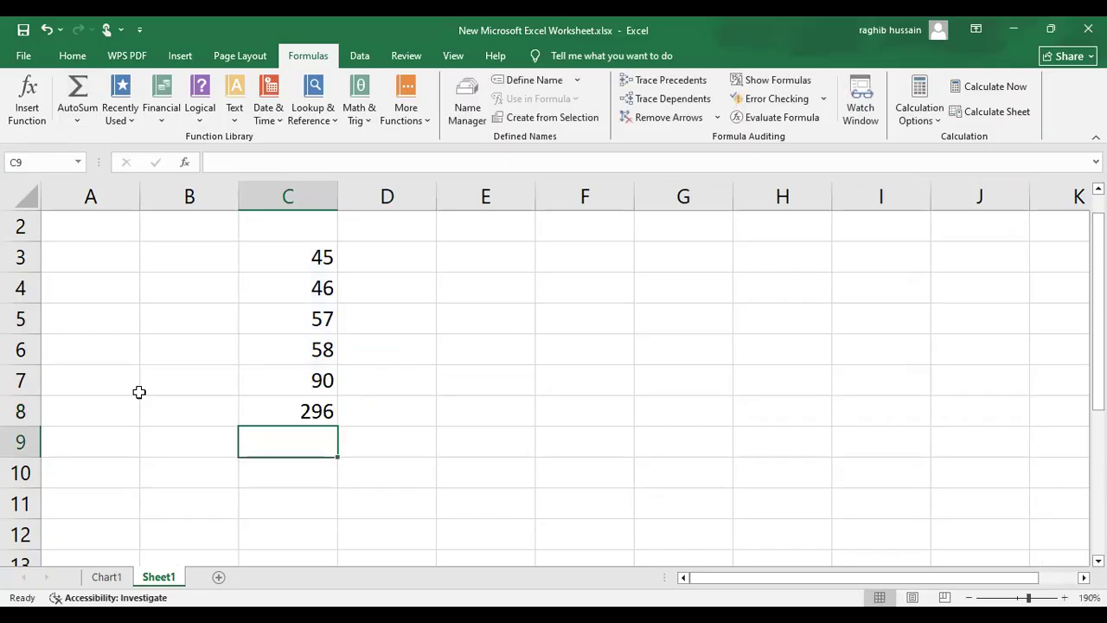
Highlight the total cell C8 with a yellow fill
left_click(302, 410)
left_click(76, 57)
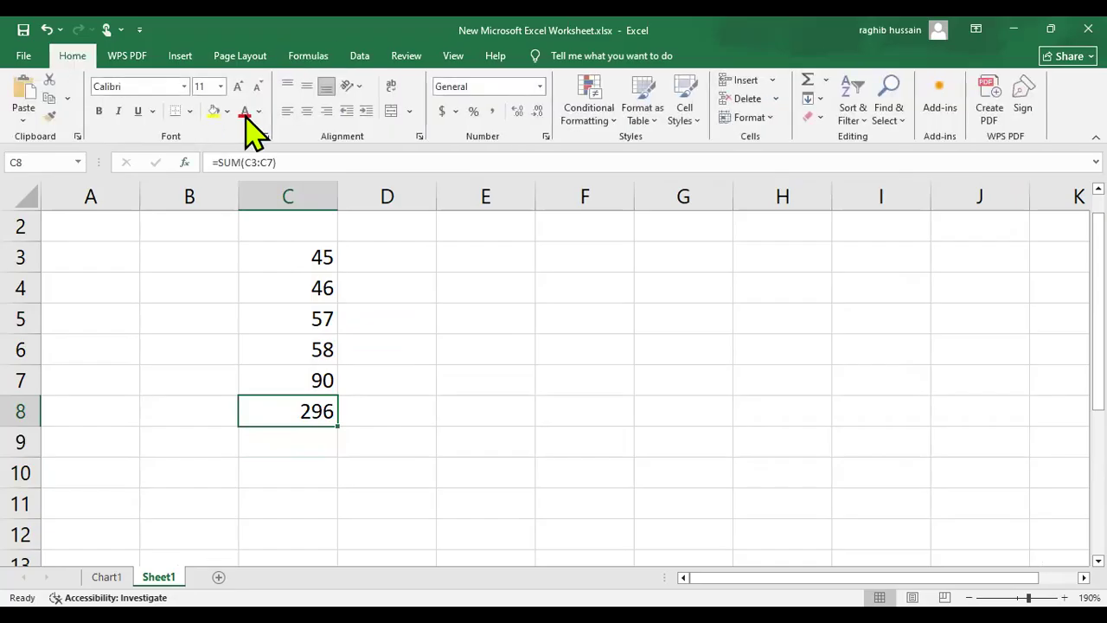
left_click(213, 111)
left_click(526, 387)
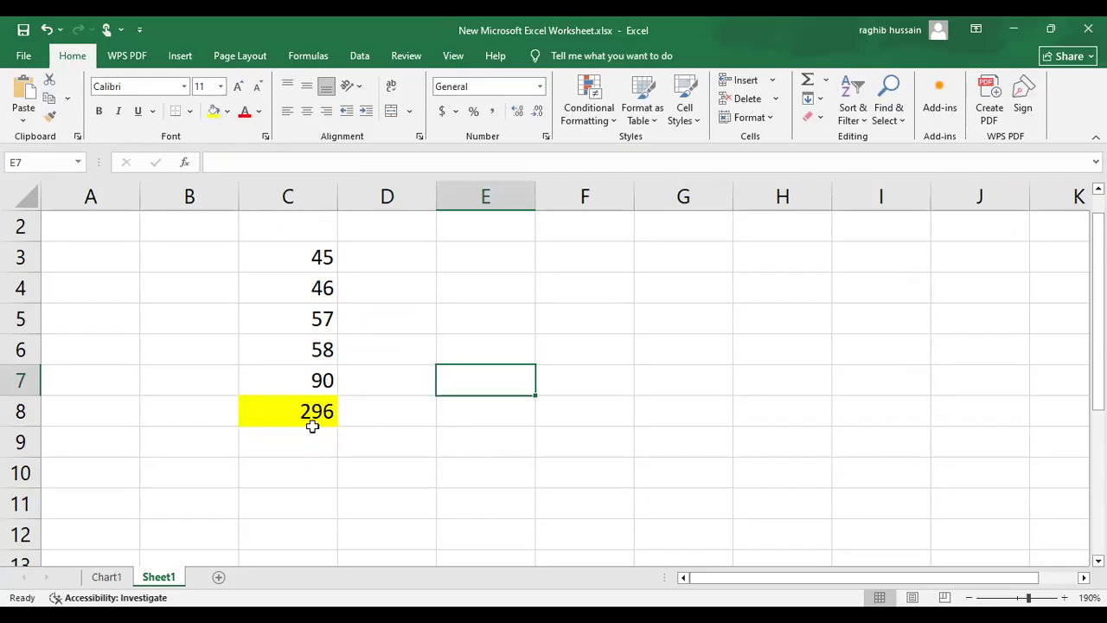
left_click(452, 421)
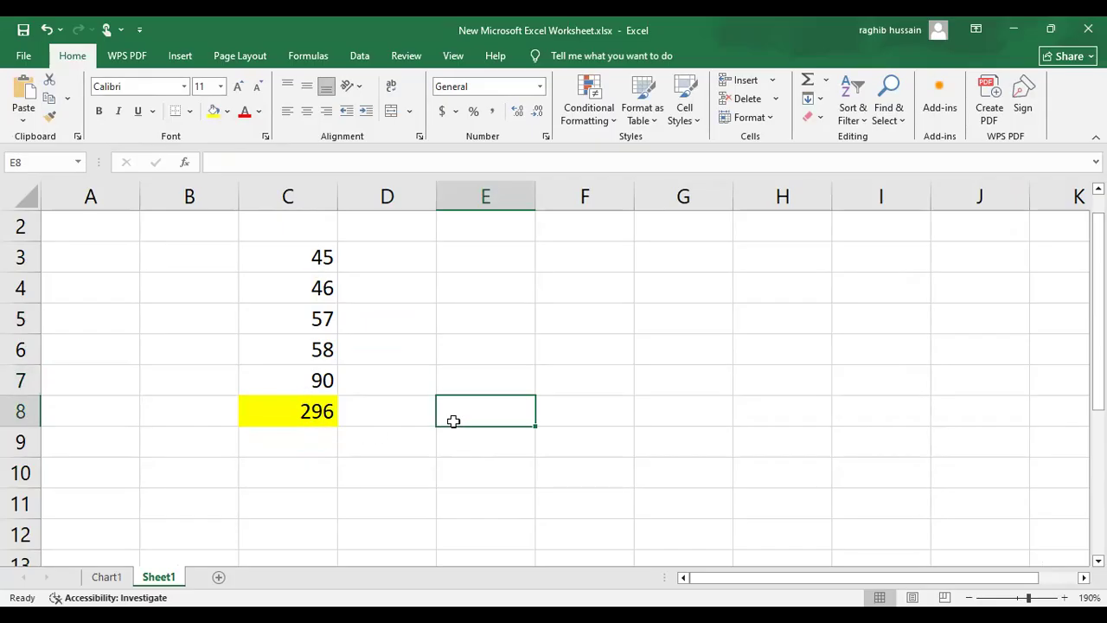
Delete the SUM formula from cell C8, keeping its fill
left_click(304, 60)
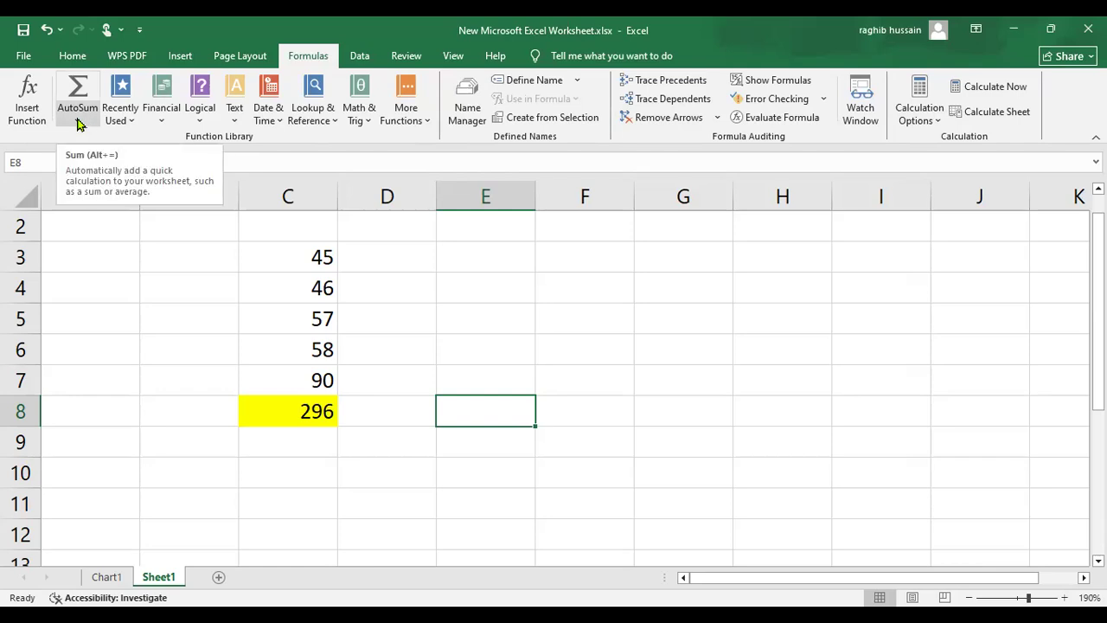
left_click(563, 307)
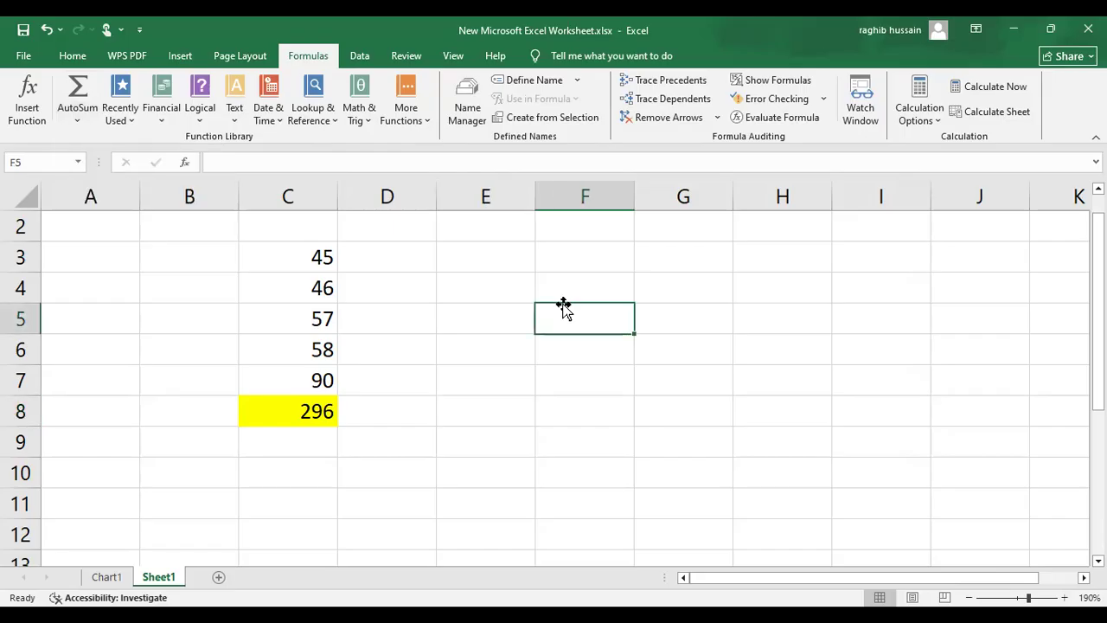
left_click(313, 405)
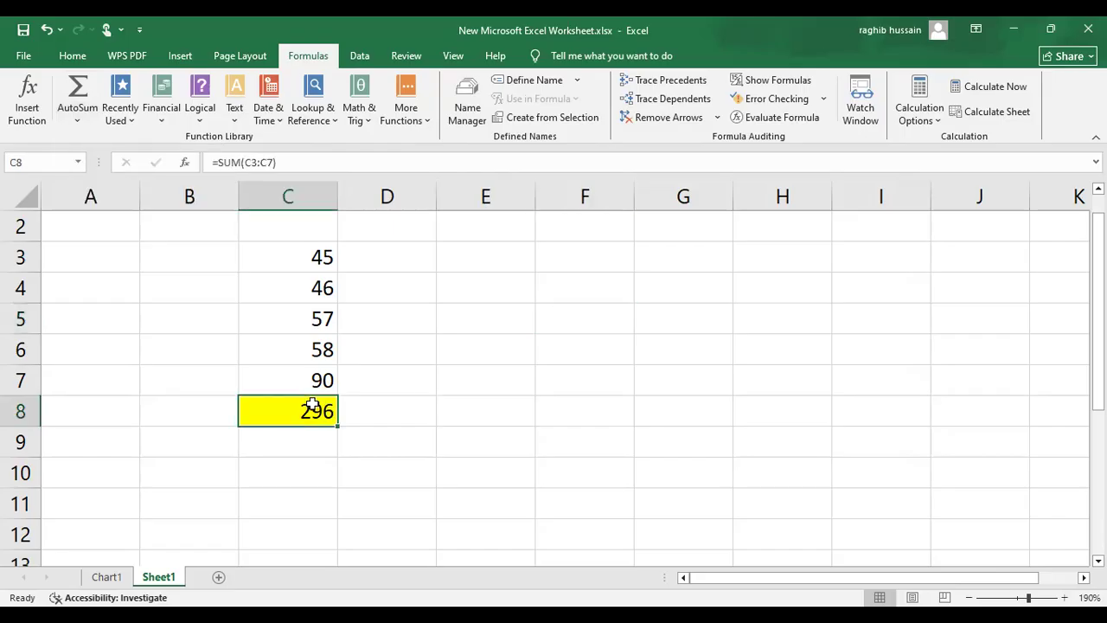
key("Delete")
left_click(286, 468)
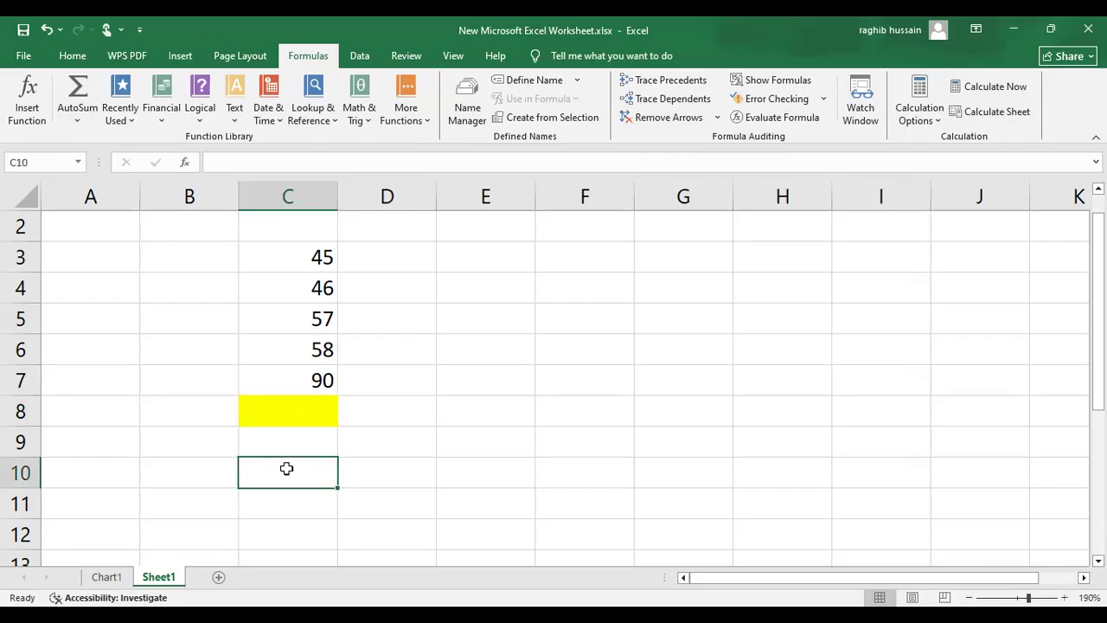
left_click(299, 250)
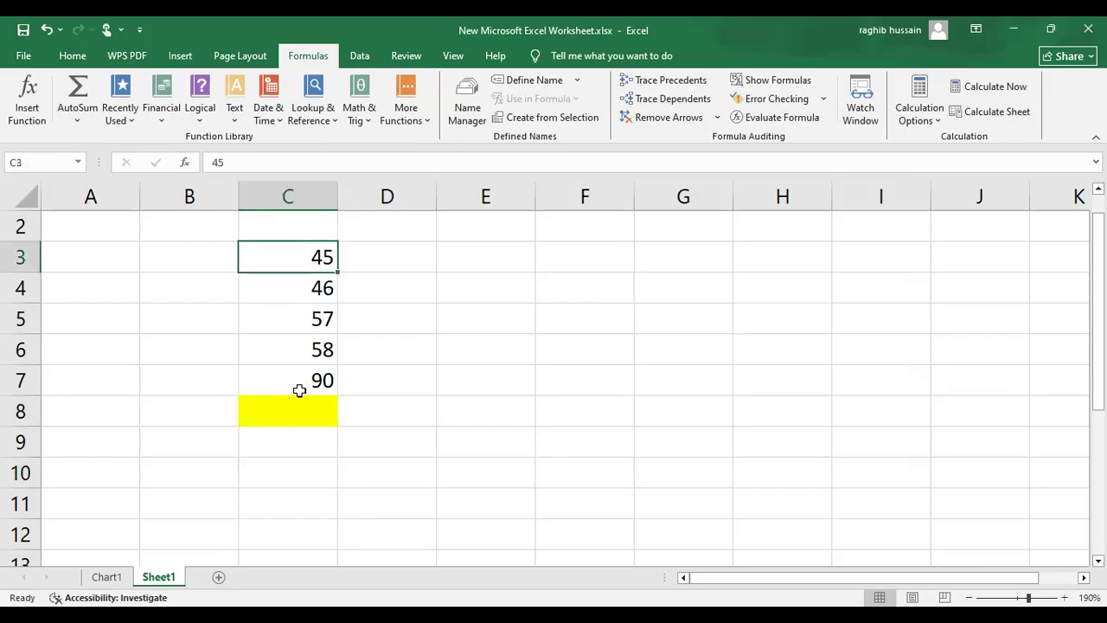
Enter the manual addition formula =C3+C4+C5+C6+C7 in cell C8
left_click(289, 421)
type("=")
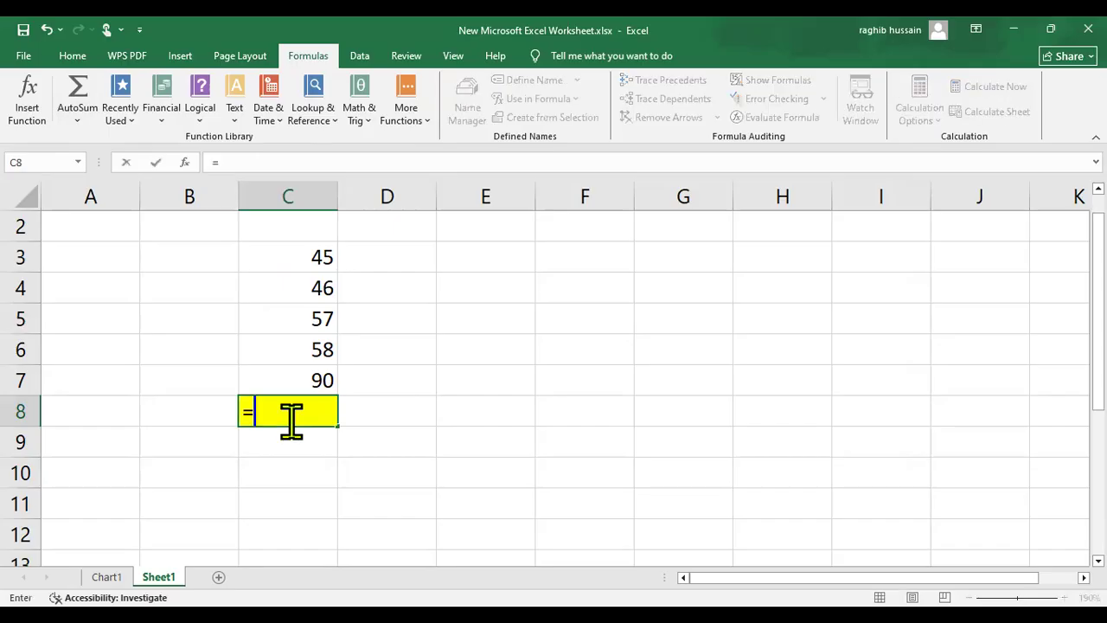
left_click(289, 252)
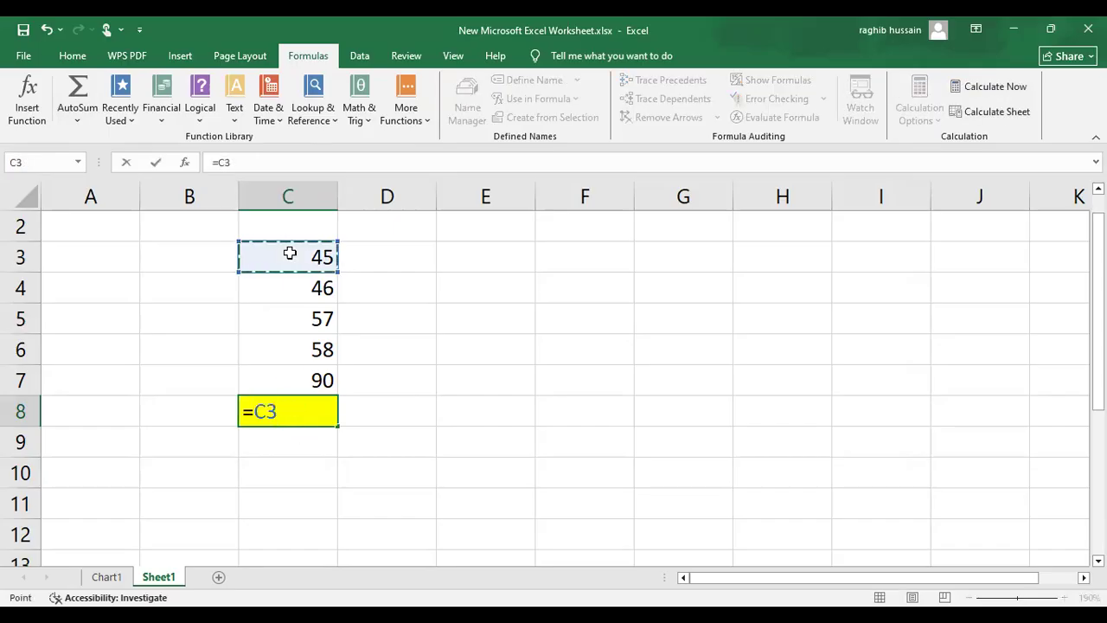
type("+")
left_click(290, 283)
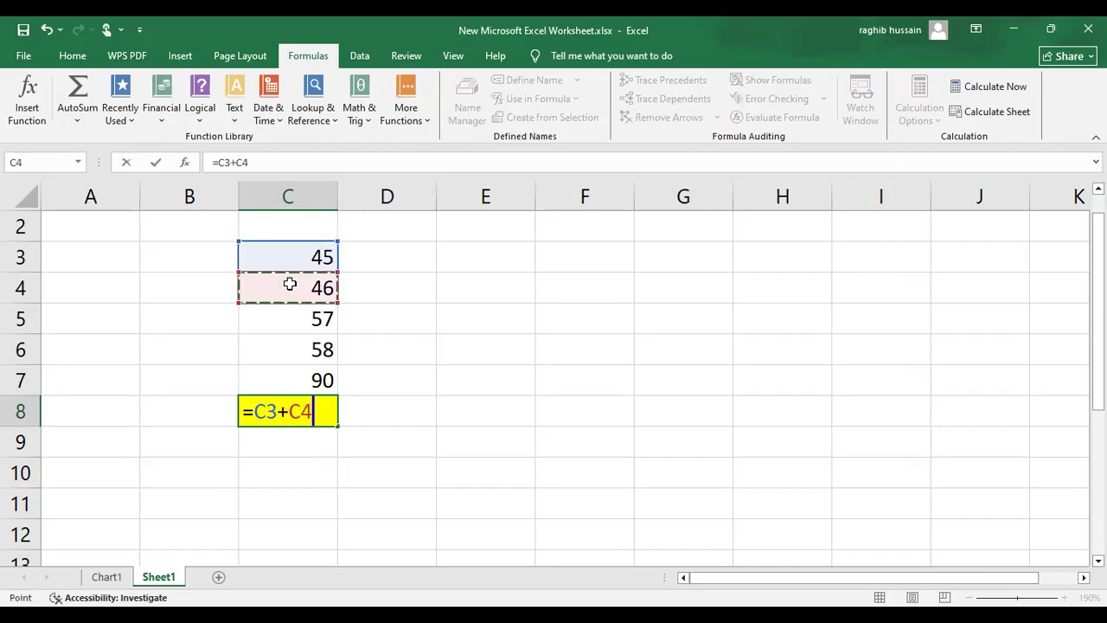
type("+")
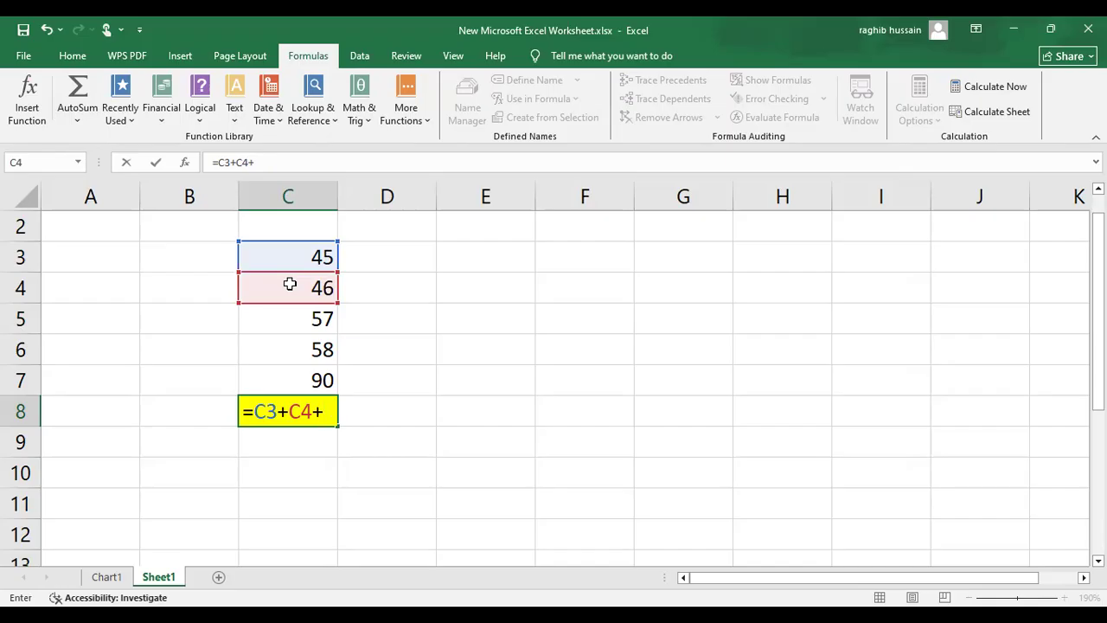
left_click(289, 320)
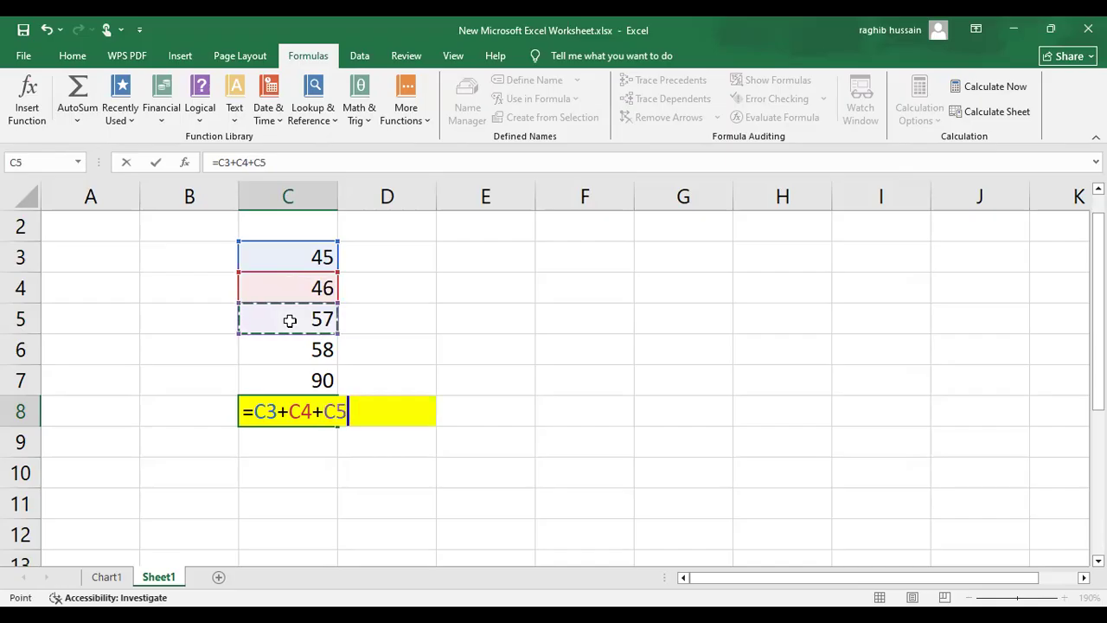
type("+")
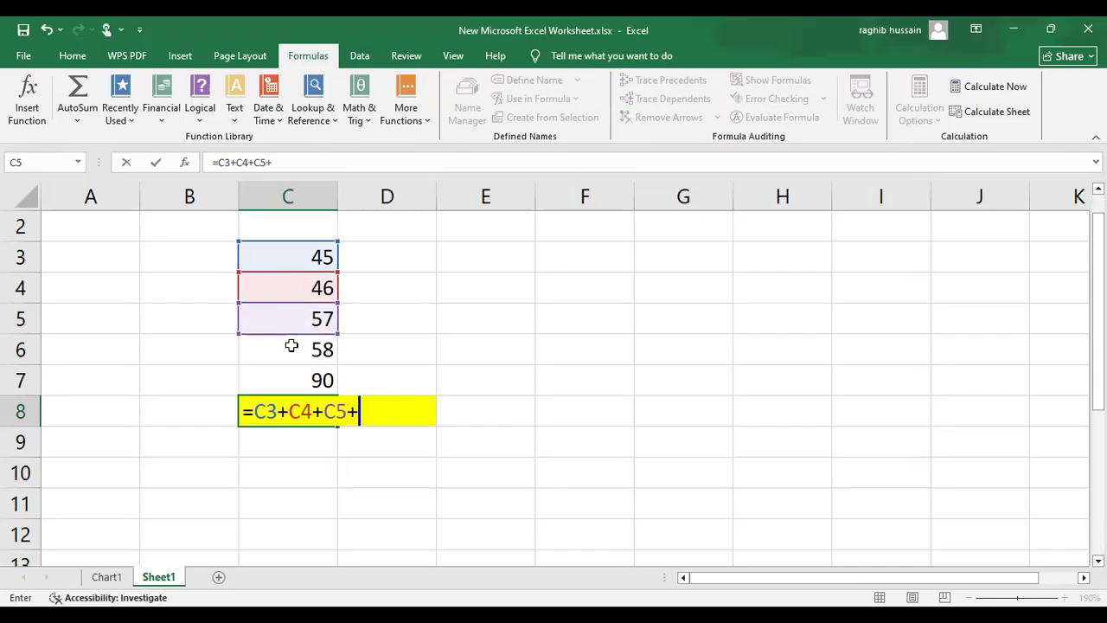
left_click(292, 345)
type("+")
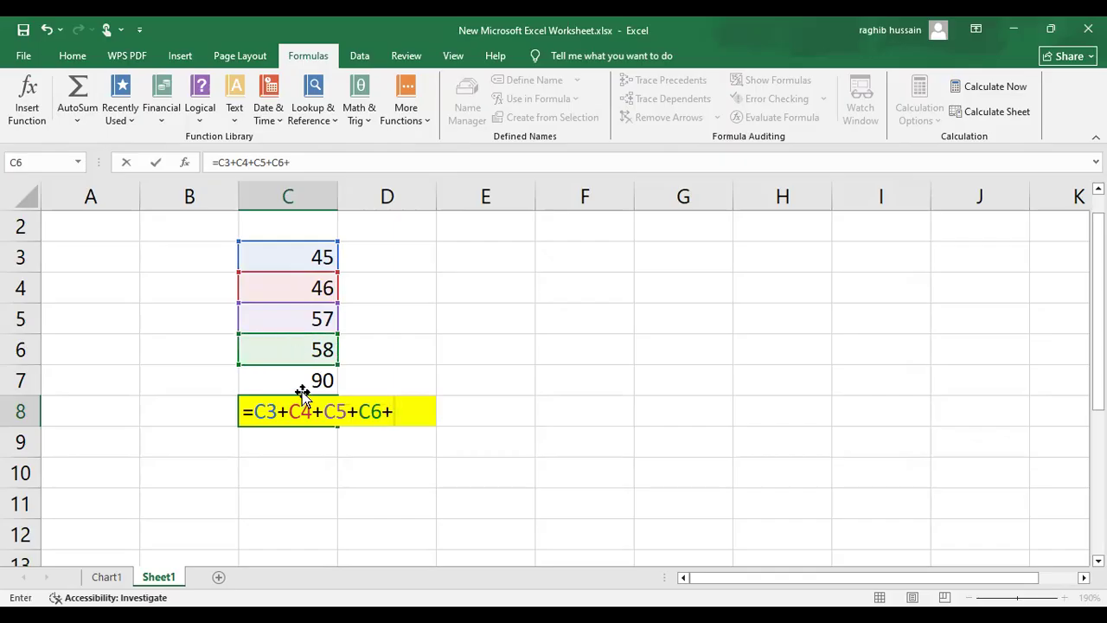
left_click(302, 381)
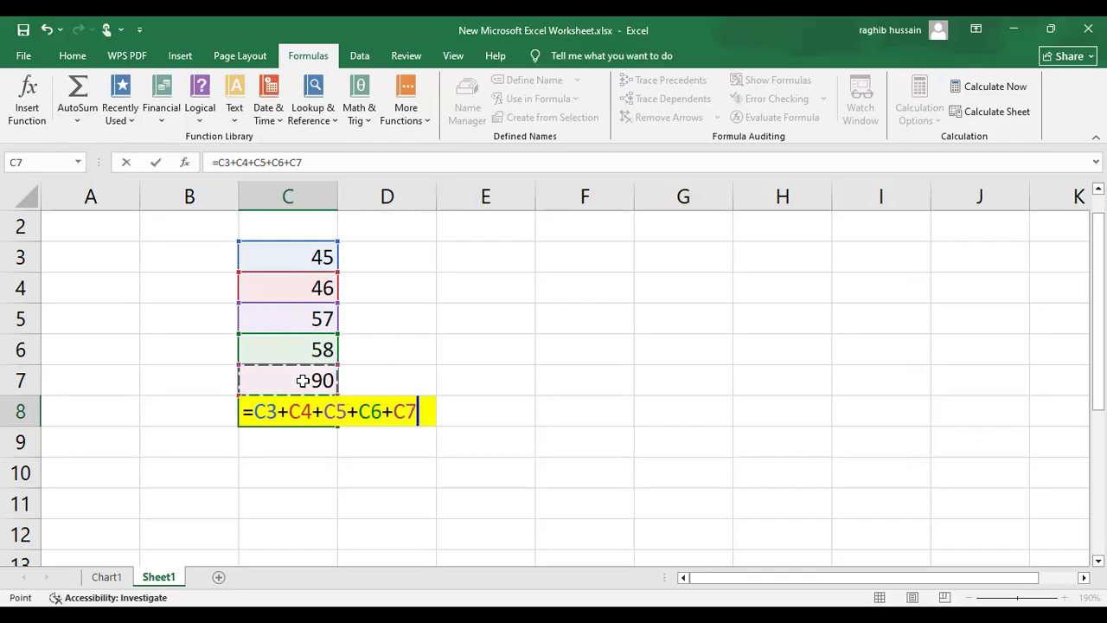
key("Return")
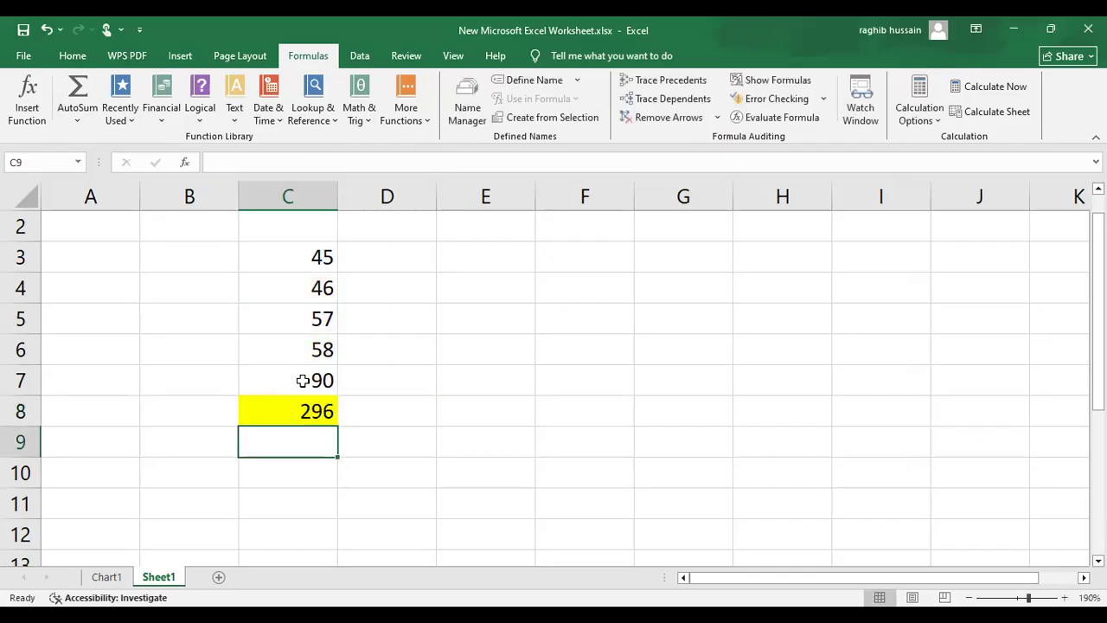
left_click(419, 432)
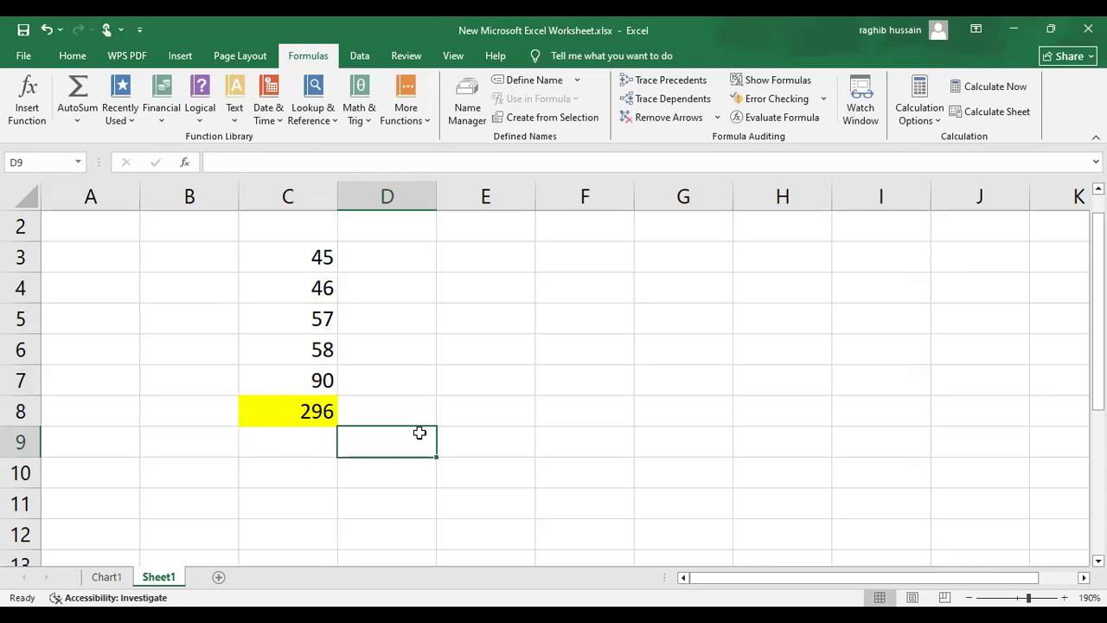
left_click(468, 372)
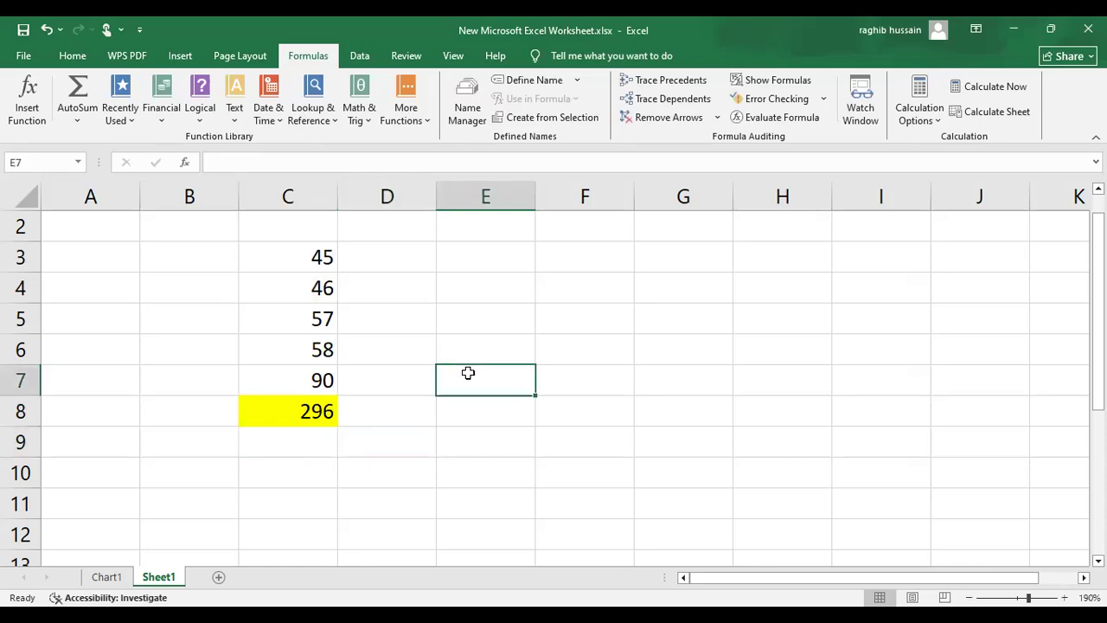
type("=")
left_click(476, 446)
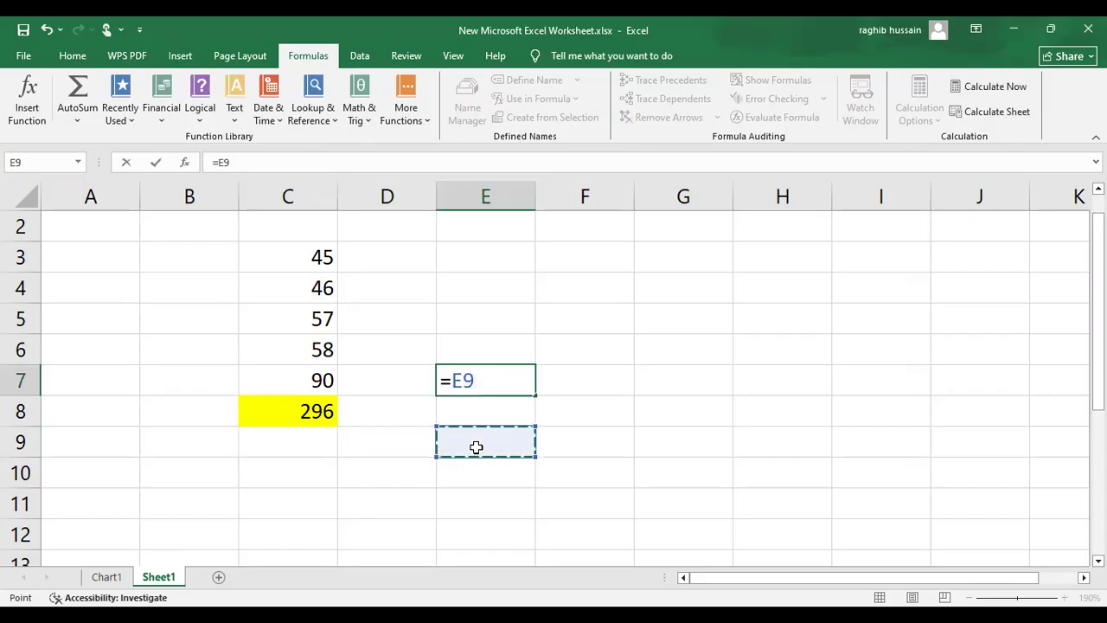
key("BackSpace")
key("BackSpace")
left_click(456, 387)
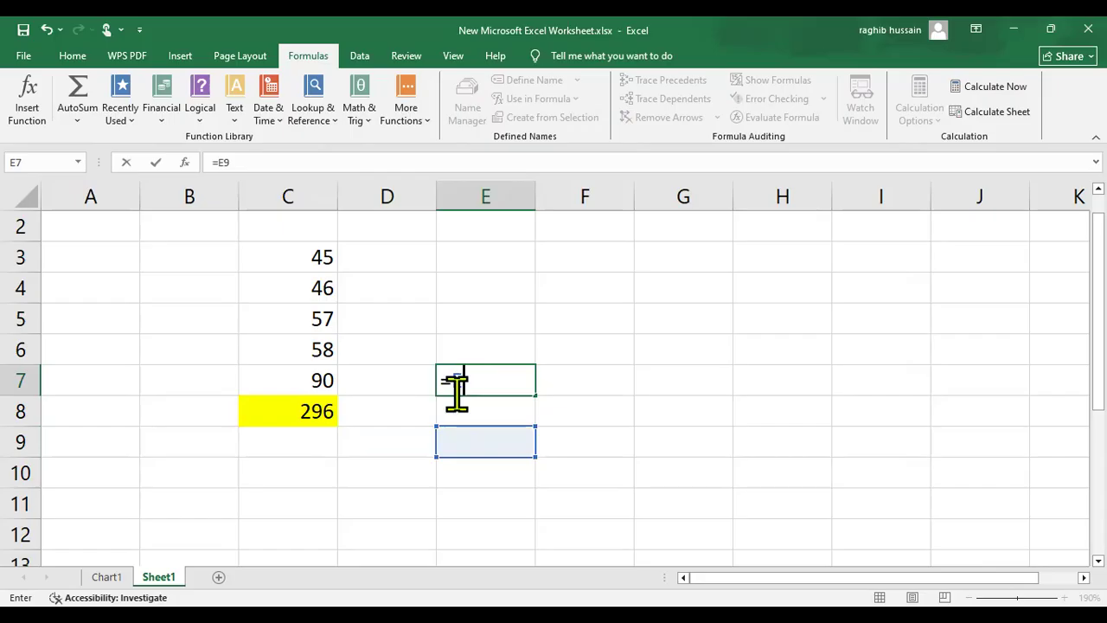
key("Escape")
left_click(418, 467)
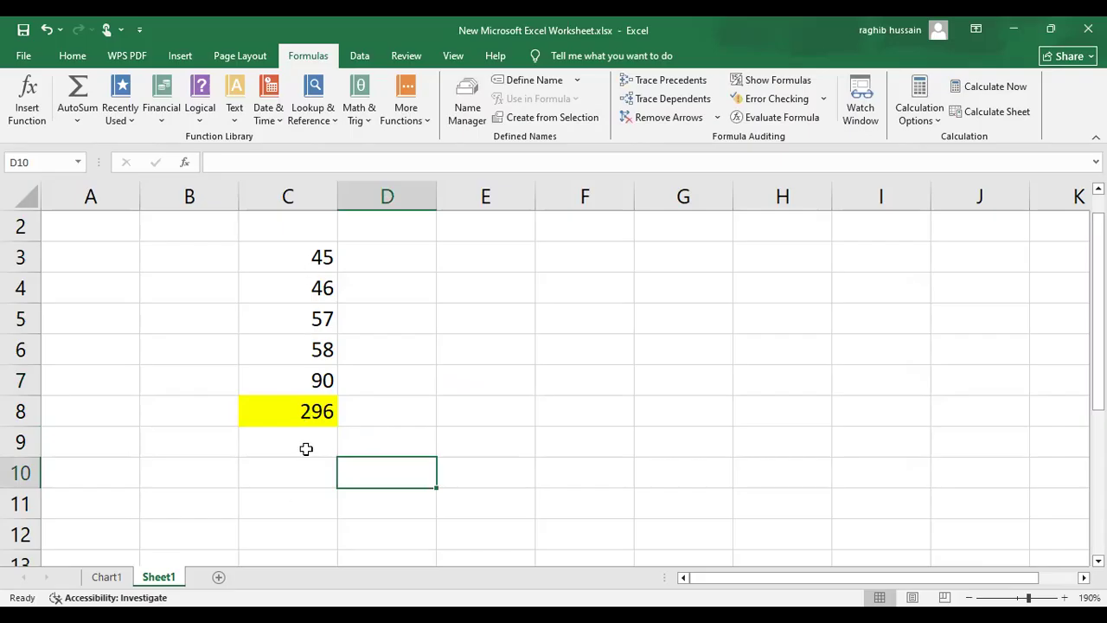
Center the contents of column C horizontally
left_click(309, 204)
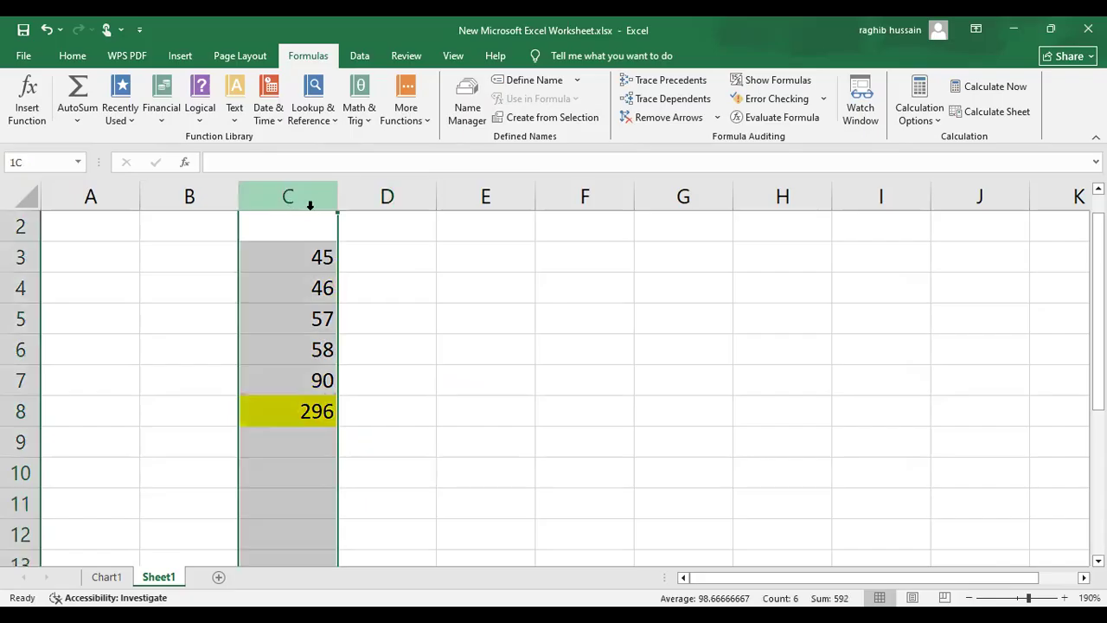
left_click(72, 57)
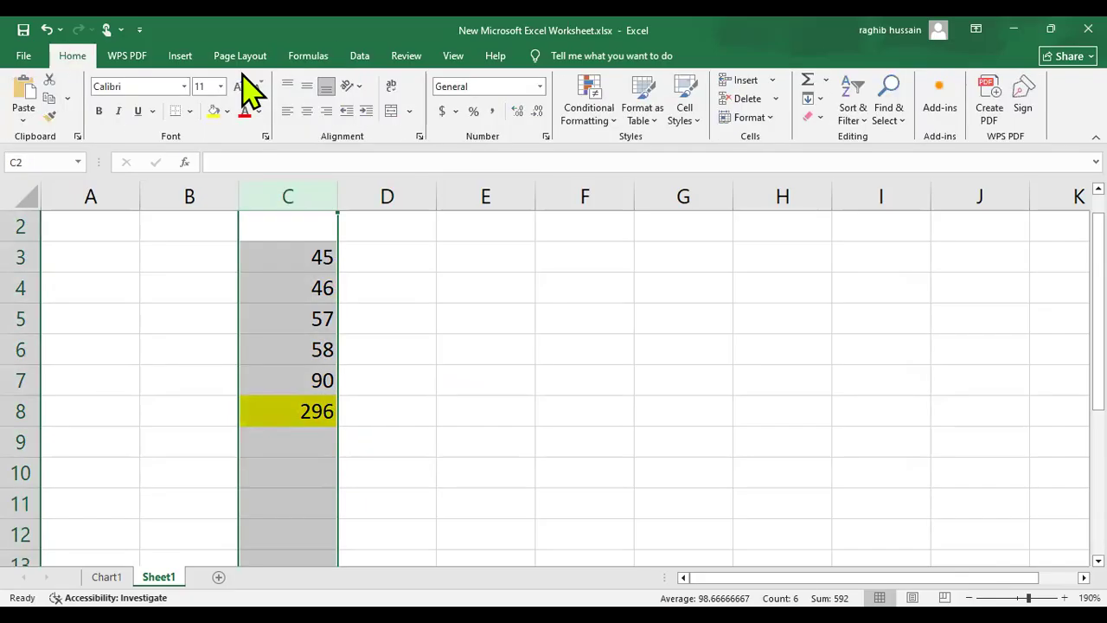
left_click(307, 111)
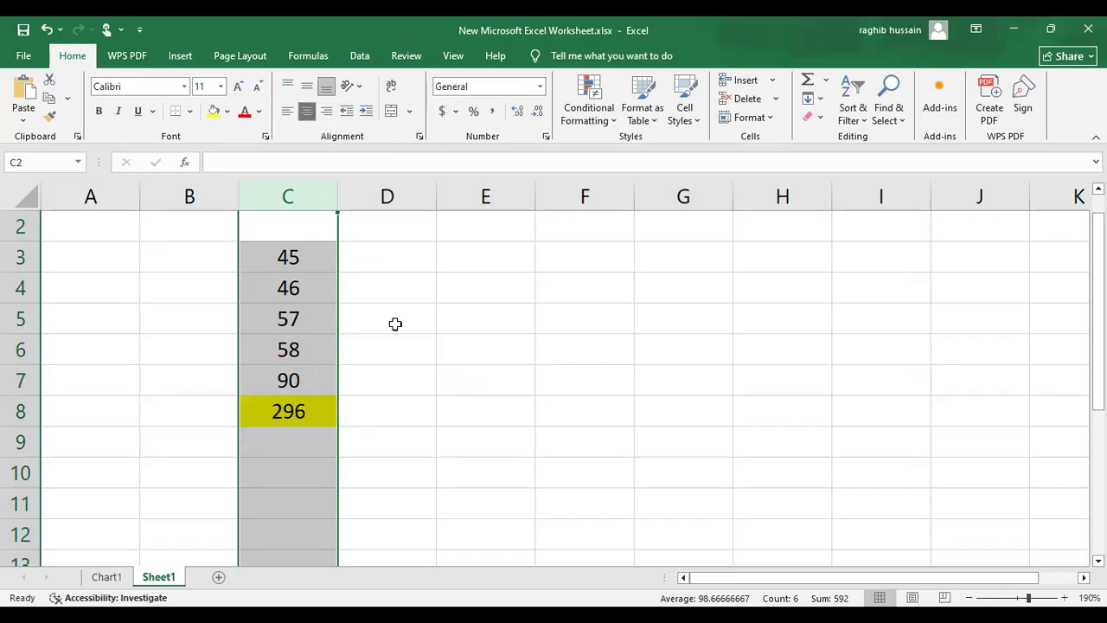
left_click(430, 391)
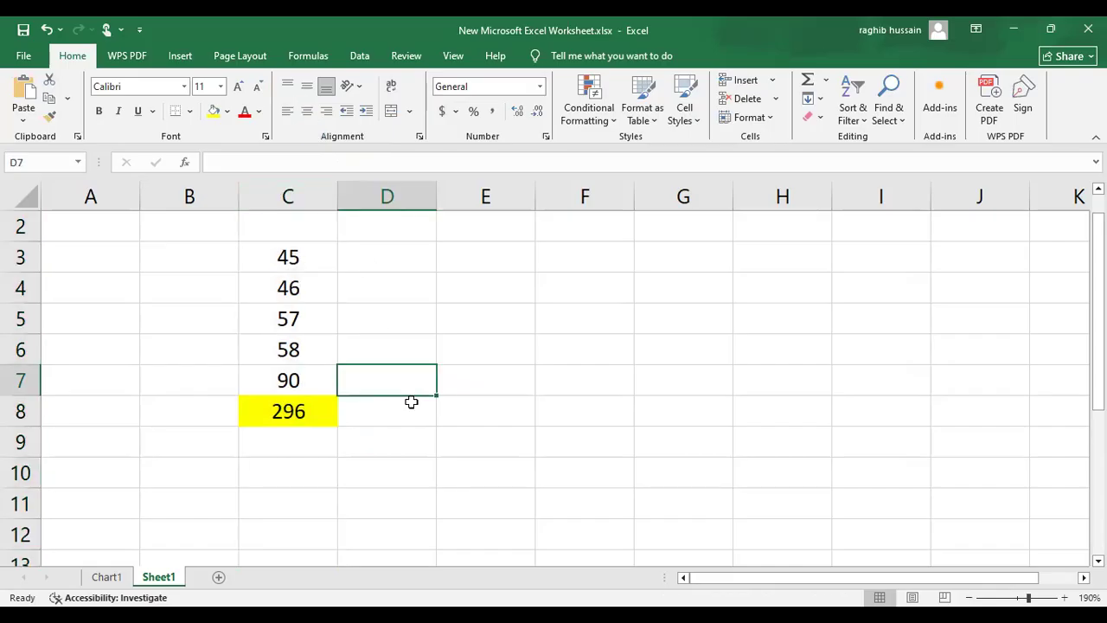
left_click(277, 451)
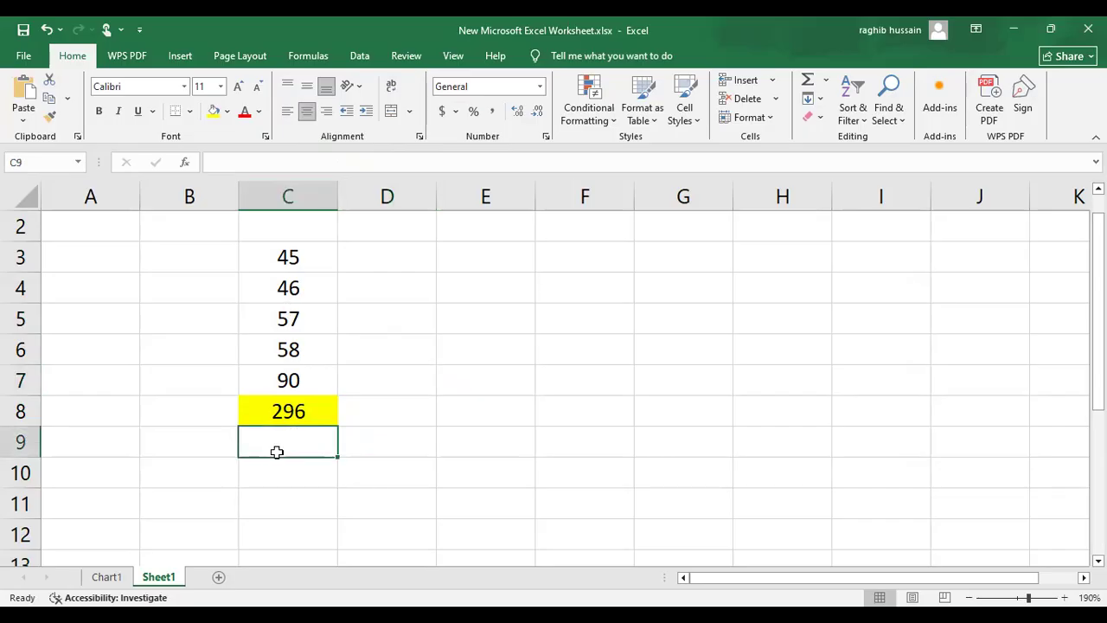
type("=")
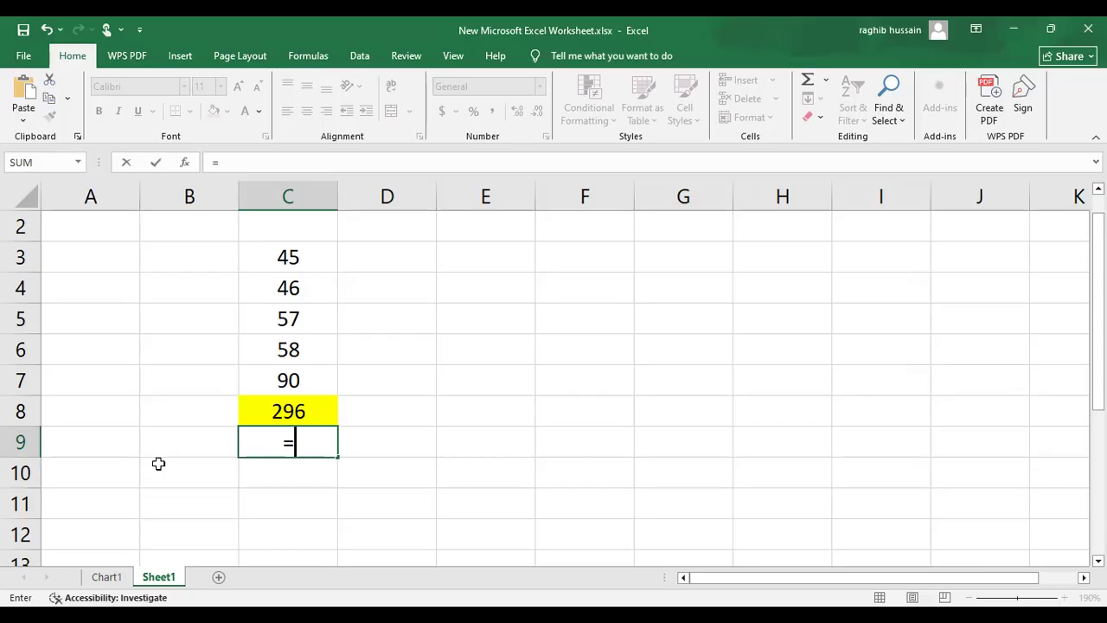
type("s")
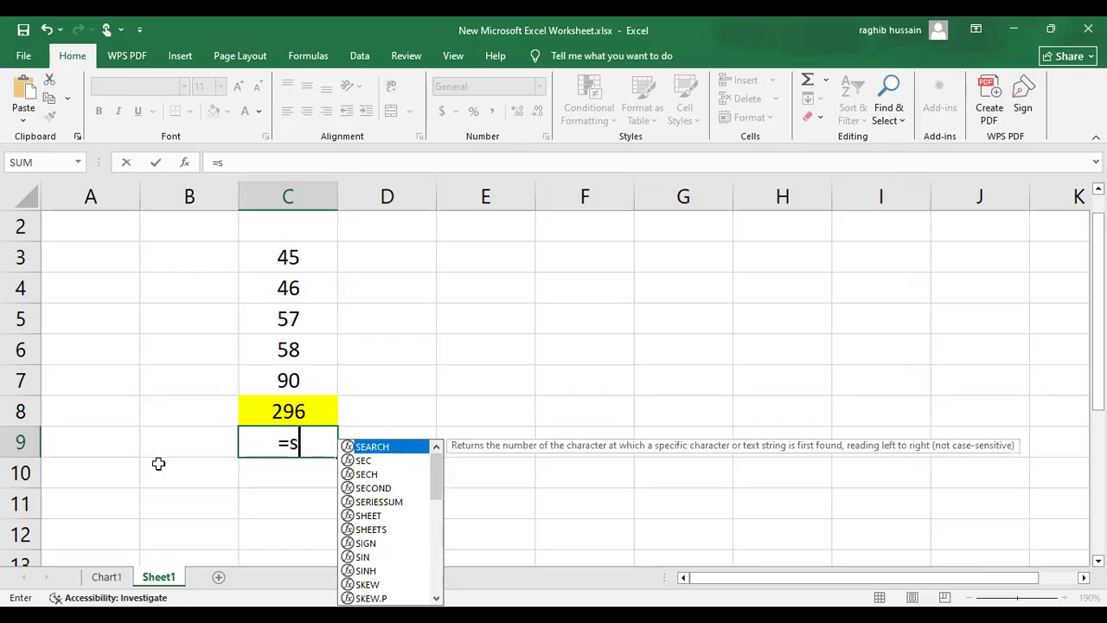
type("um")
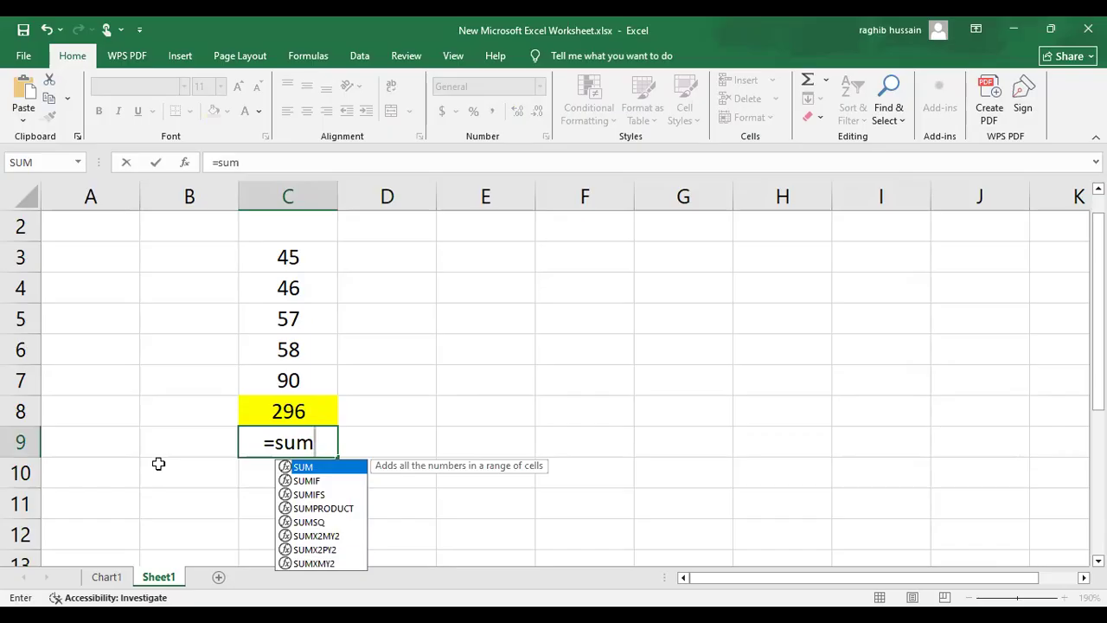
key("Return")
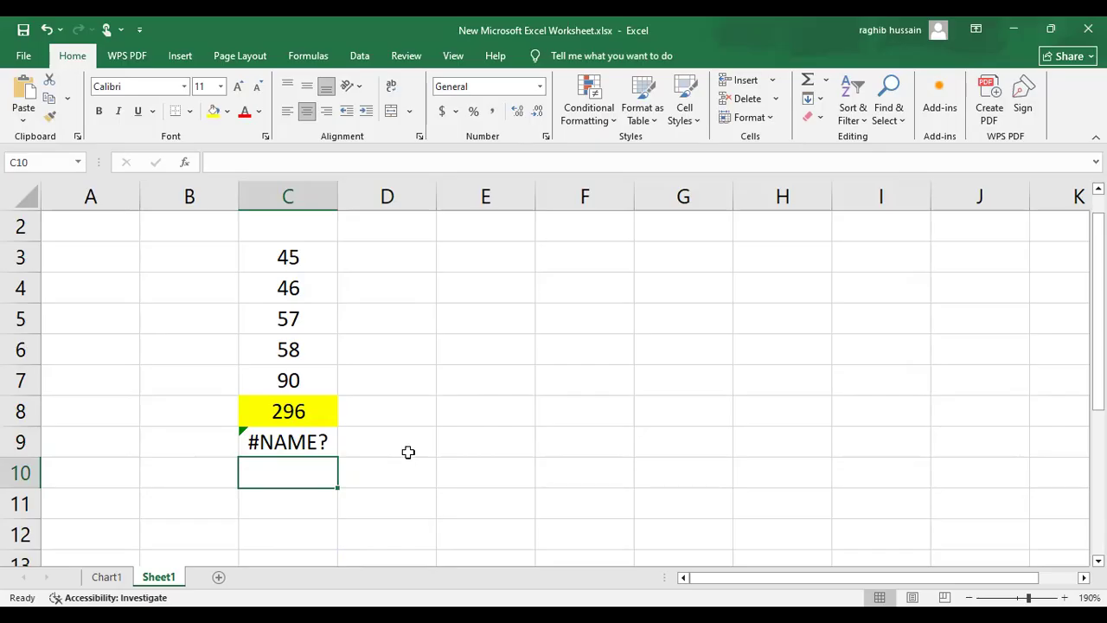
left_click(313, 440)
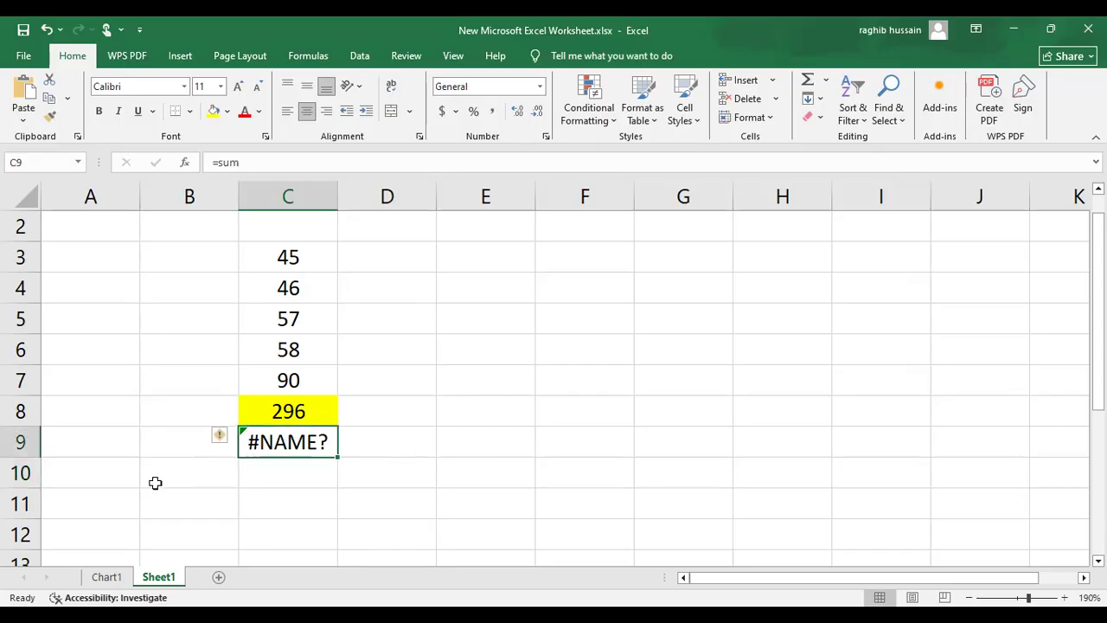
key("Delete")
Enter the formula =SUM(C3:C7) in cell C9, extending the range from C3 to C7
type("=")
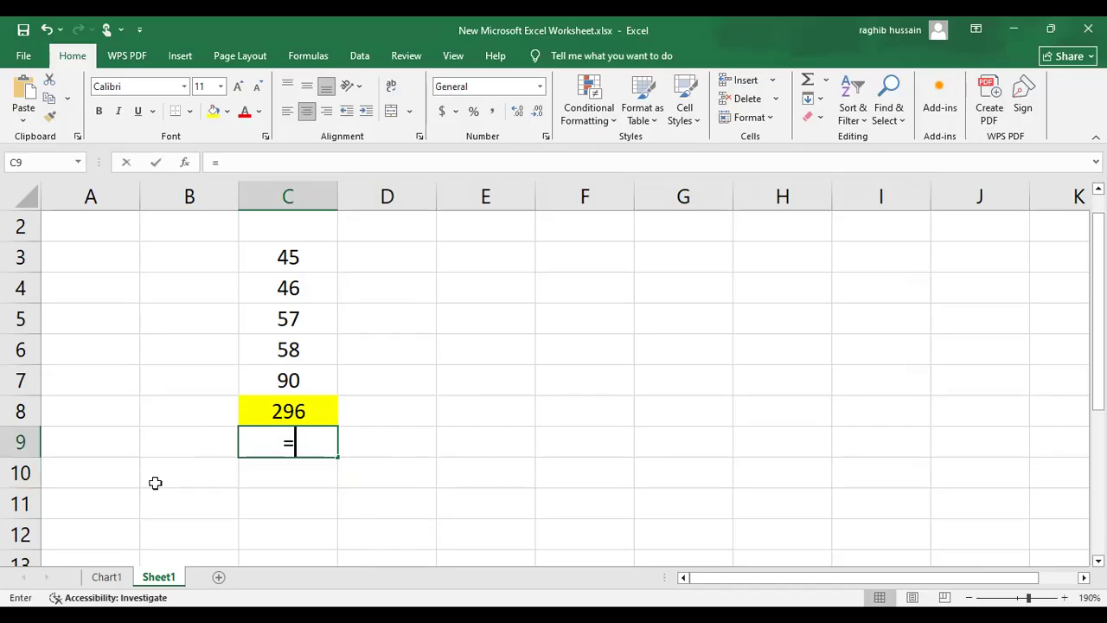
type("S")
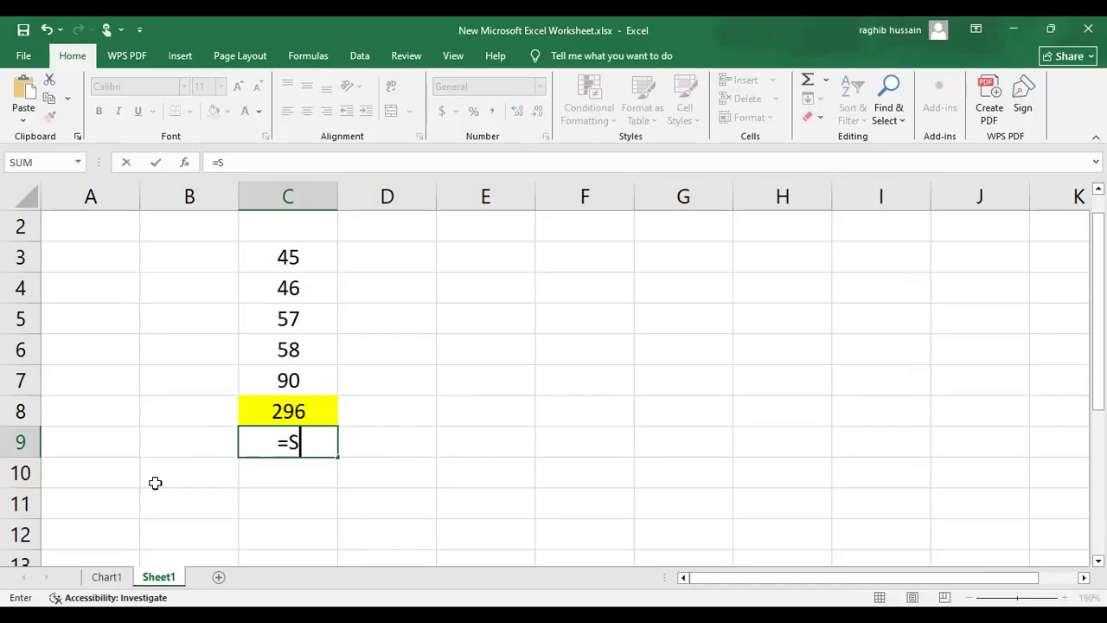
type("U")
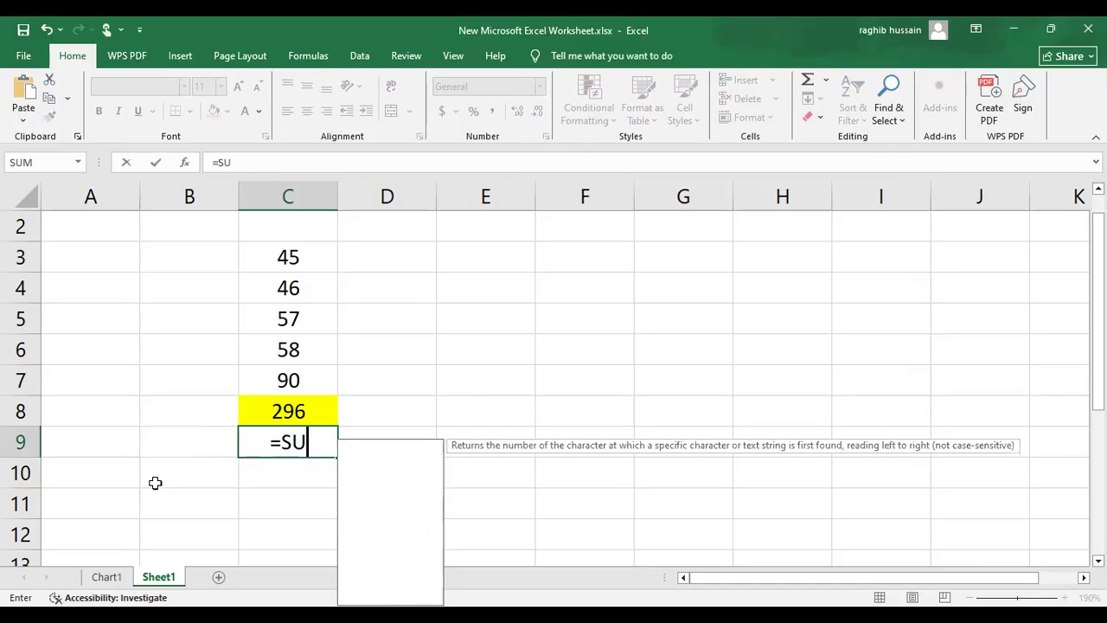
type("M")
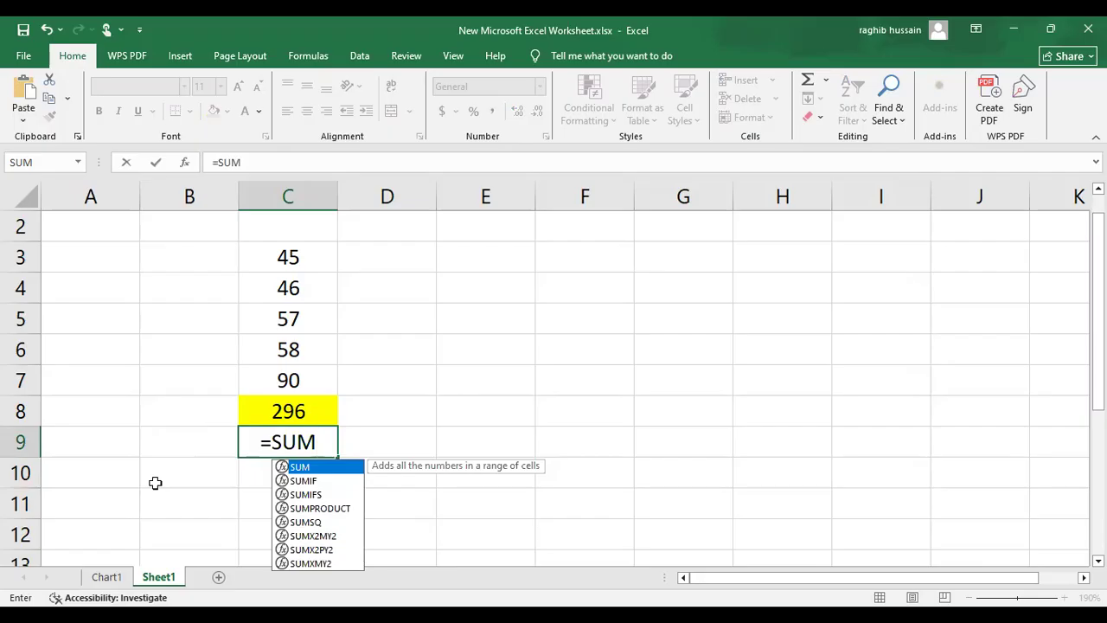
type("(")
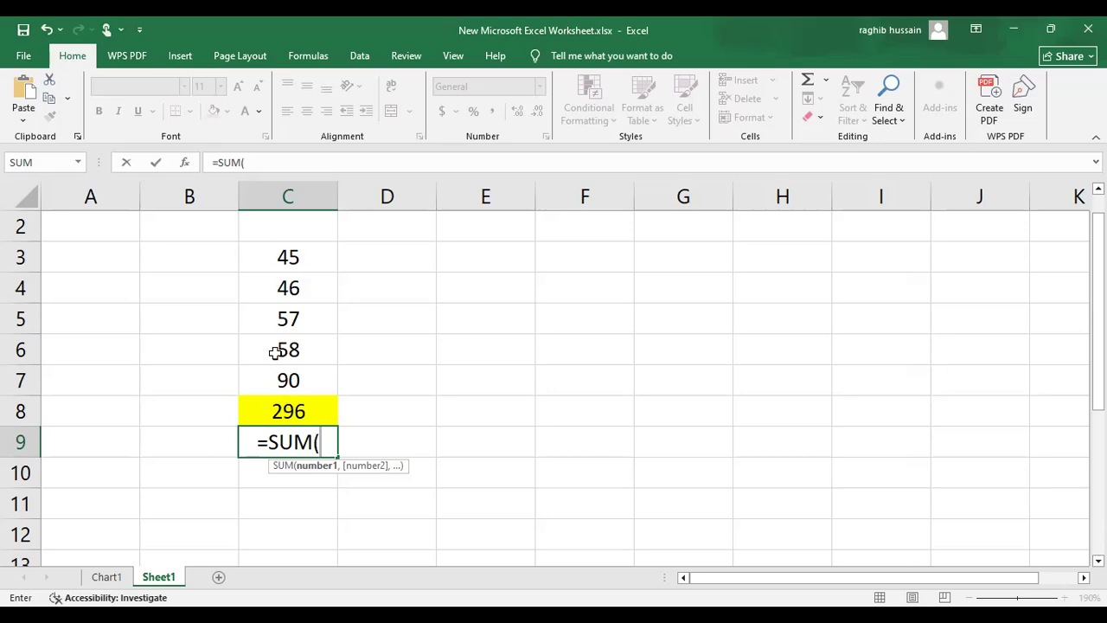
left_click(280, 252)
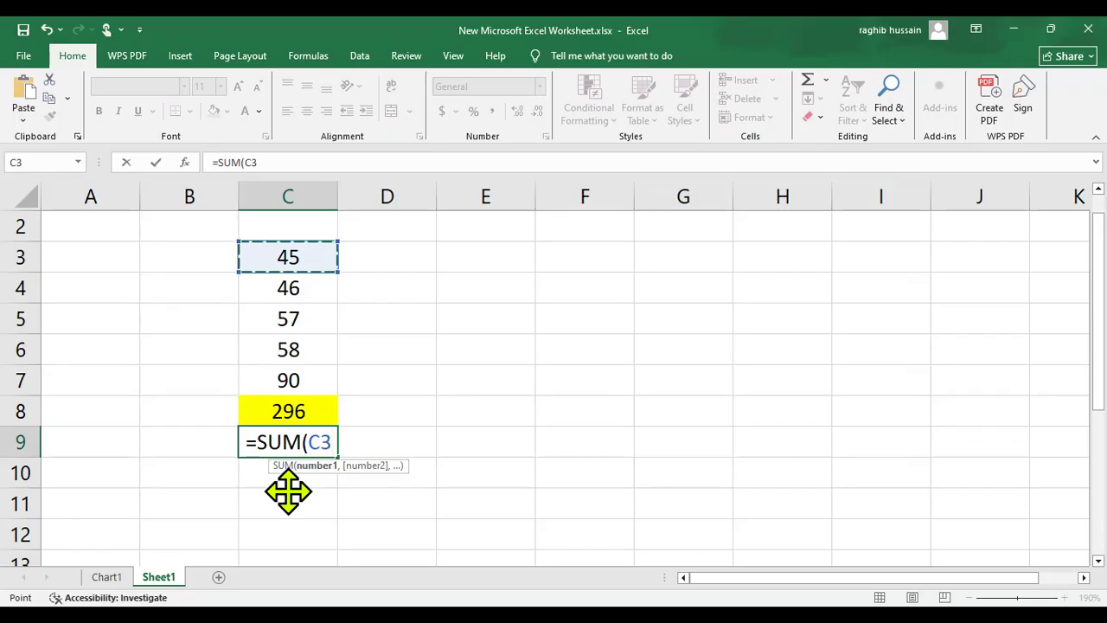
key("F8")
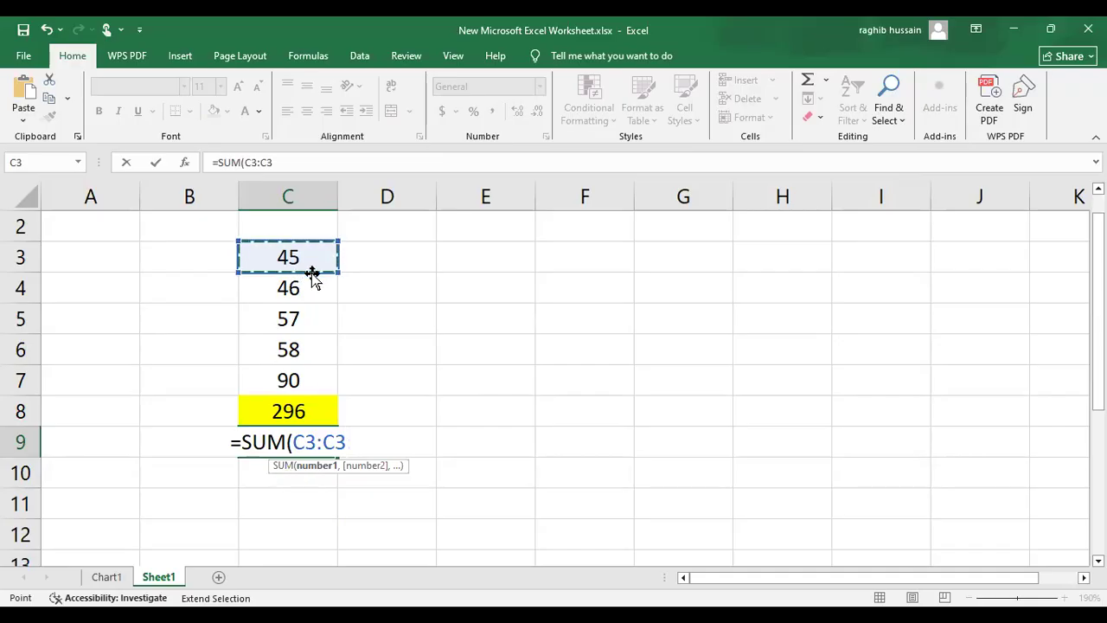
left_click(297, 380)
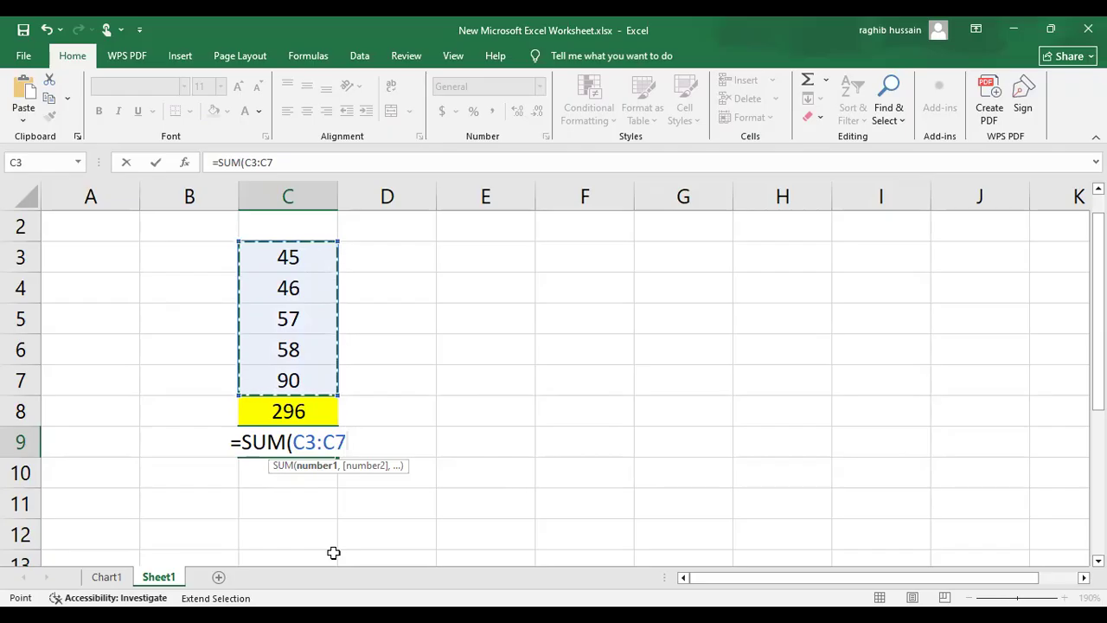
type(")")
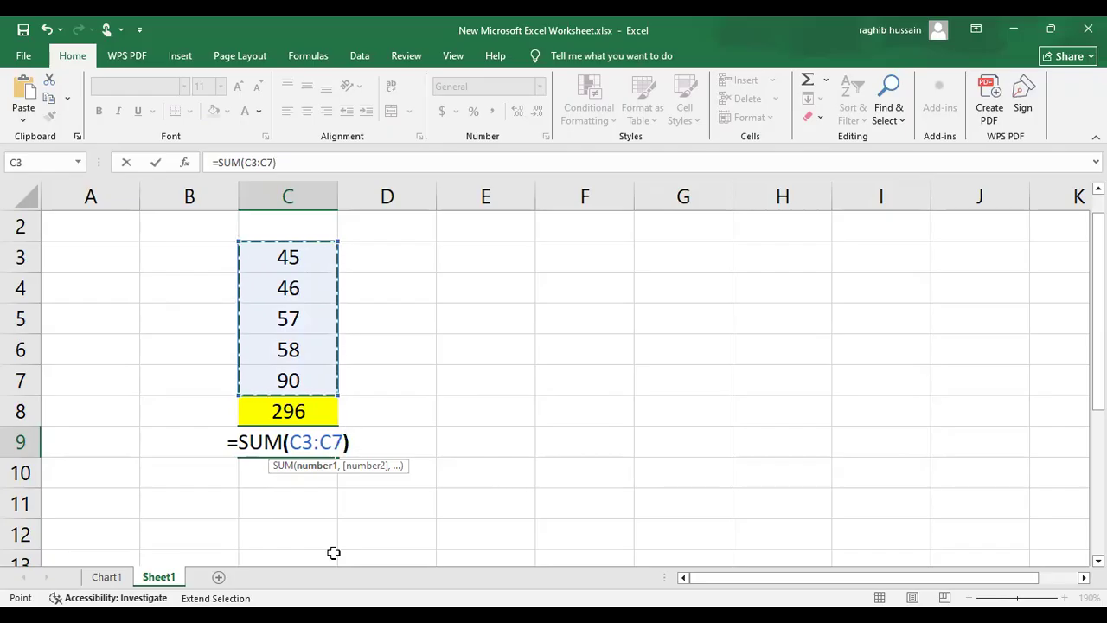
key("Return")
Highlight the SUM result in cell C9 with the lightest orange theme fill
left_click(267, 447)
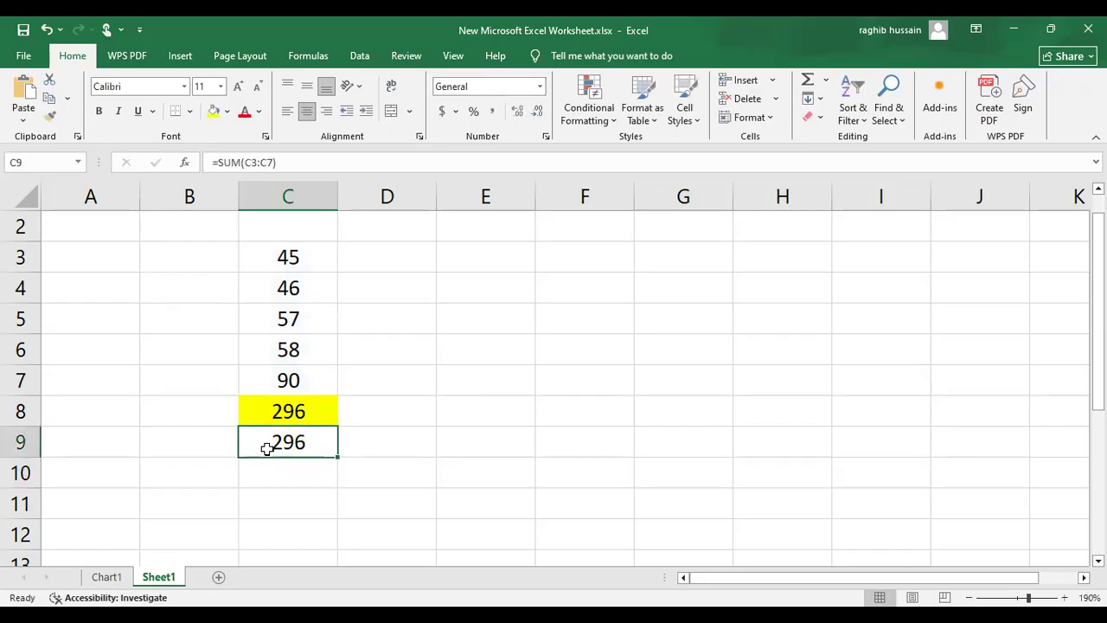
left_click(226, 111)
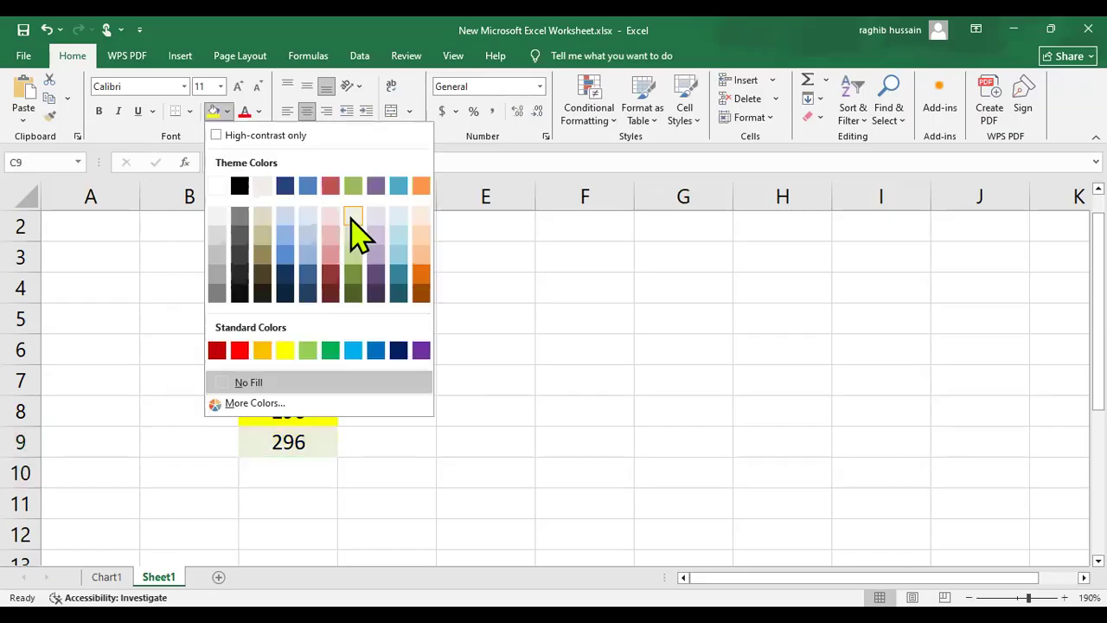
left_click(421, 218)
left_click(516, 296)
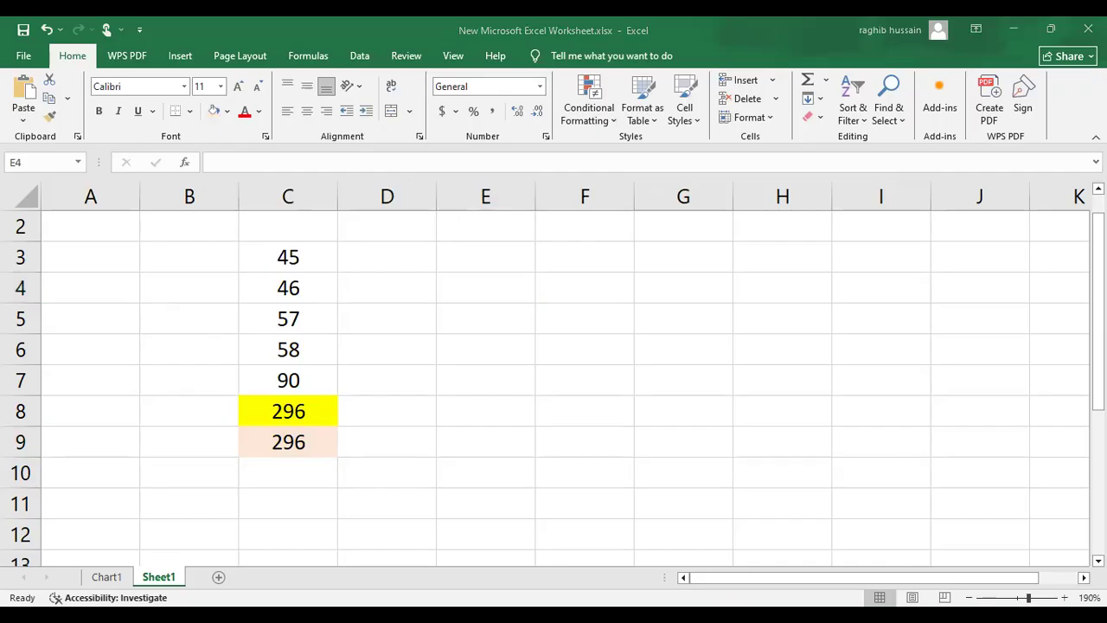
left_click(778, 327)
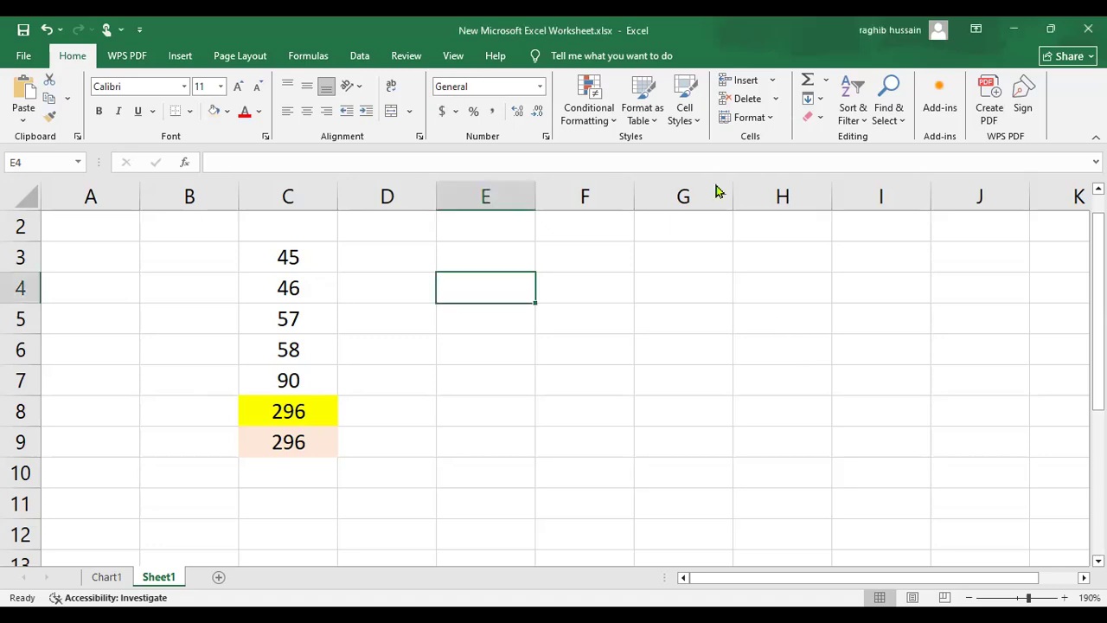
Compare the formulas behind the two totals in cells C8 and C9
left_click(280, 415)
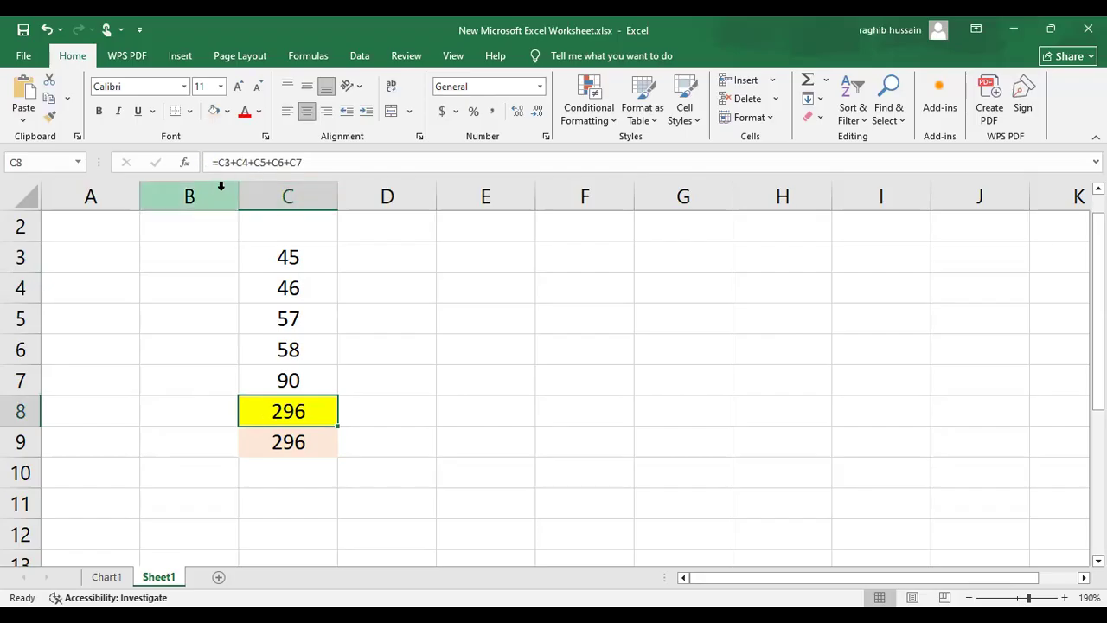
left_click(338, 161)
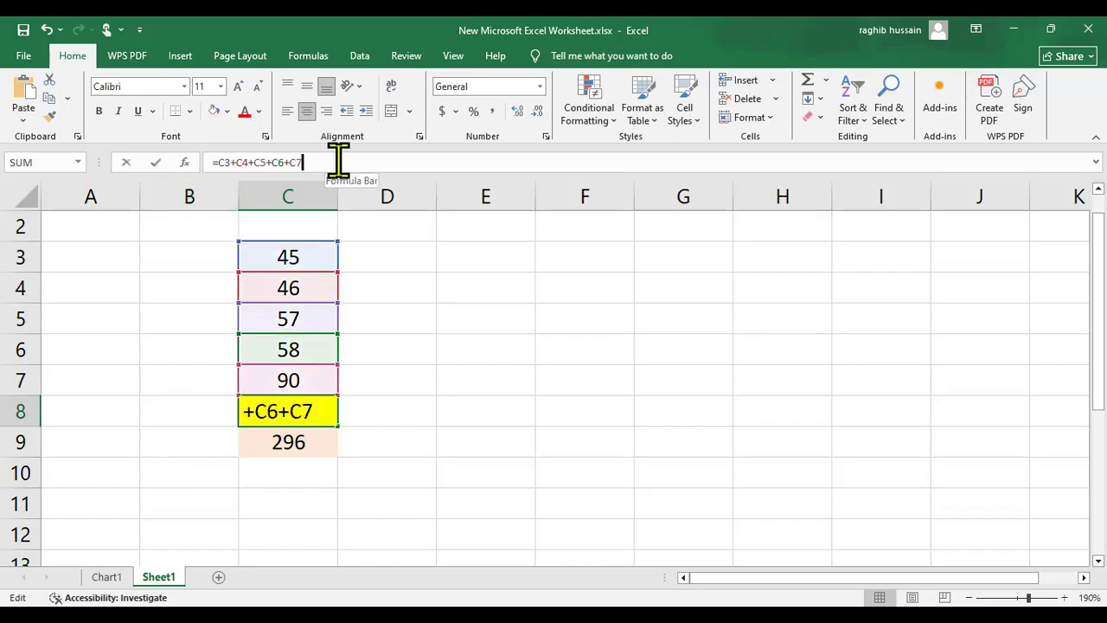
left_click(381, 290)
left_click(302, 443)
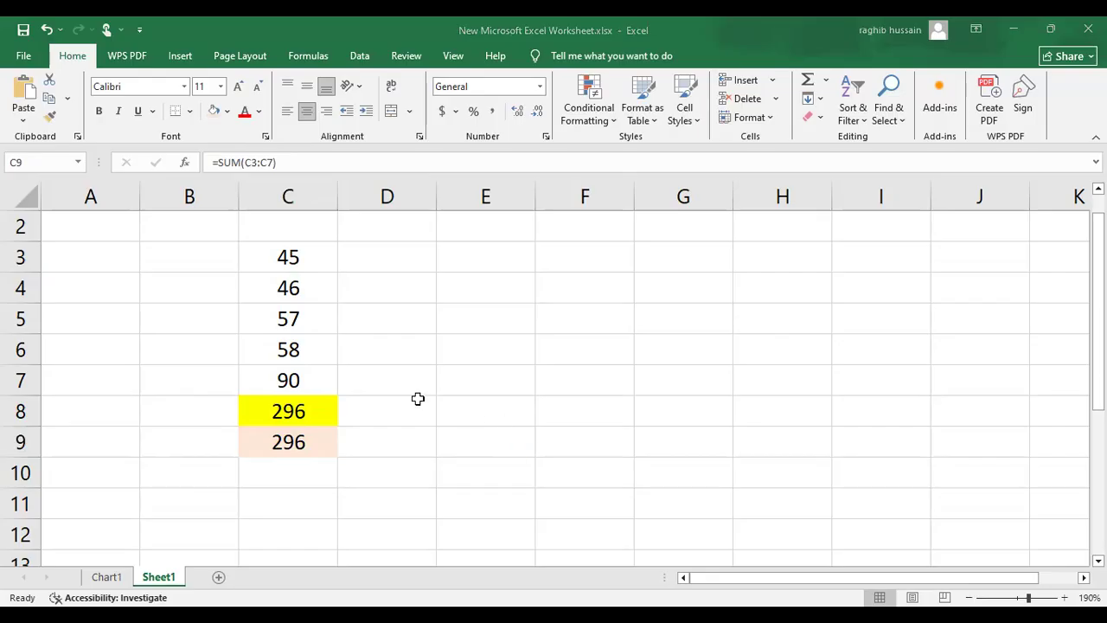
Delete the two total formulas from cells C8:C9, keeping their fill colors
left_click(307, 61)
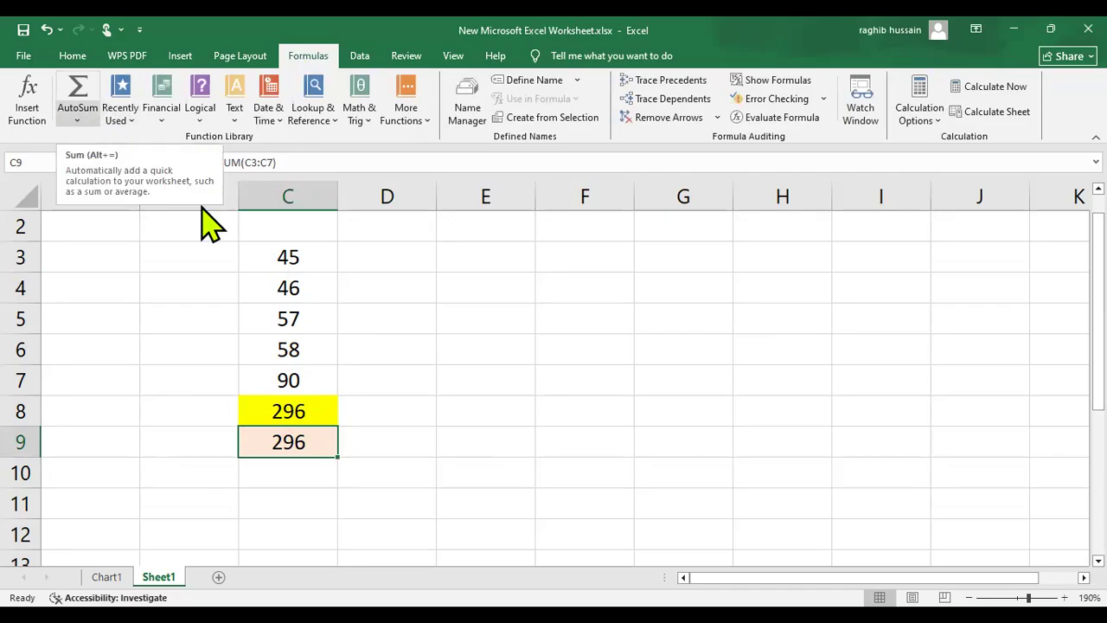
left_click(423, 379)
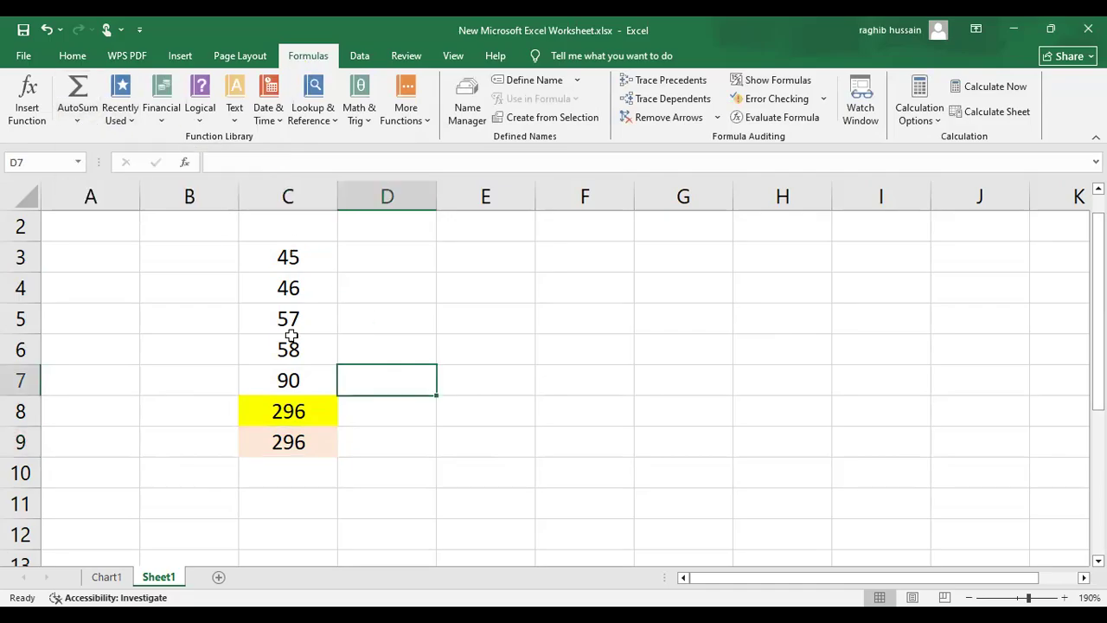
left_click_drag(288, 257, 288, 350)
left_click(287, 410)
left_click_drag(288, 407, 289, 445)
key("Delete")
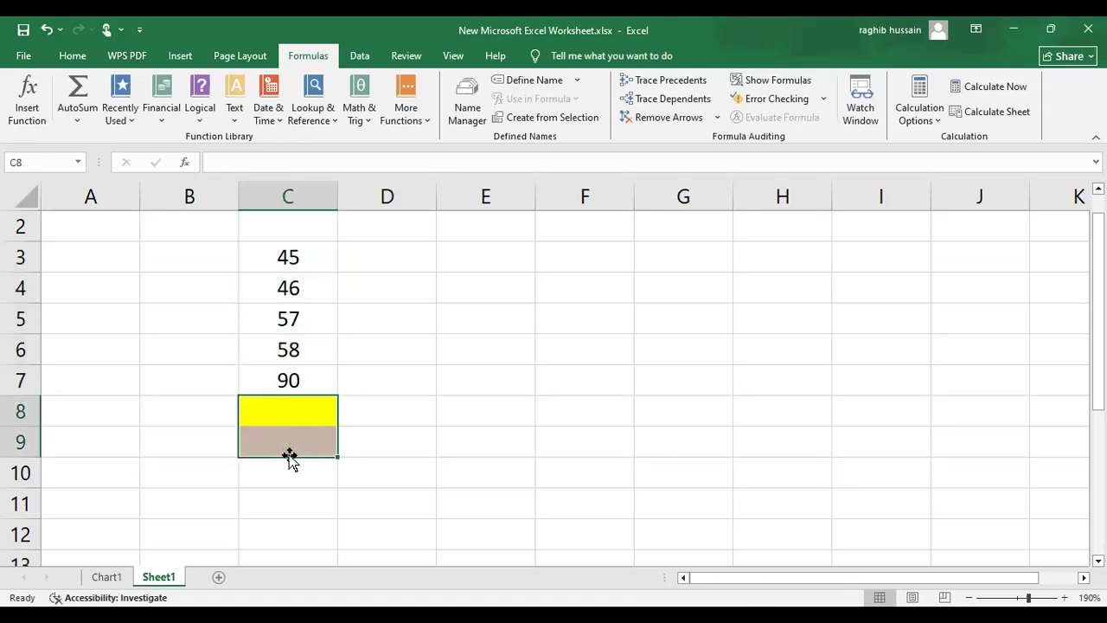
Calculate the average of C3:C7 in cell C8 using the AutoSum Average function
left_click(273, 397)
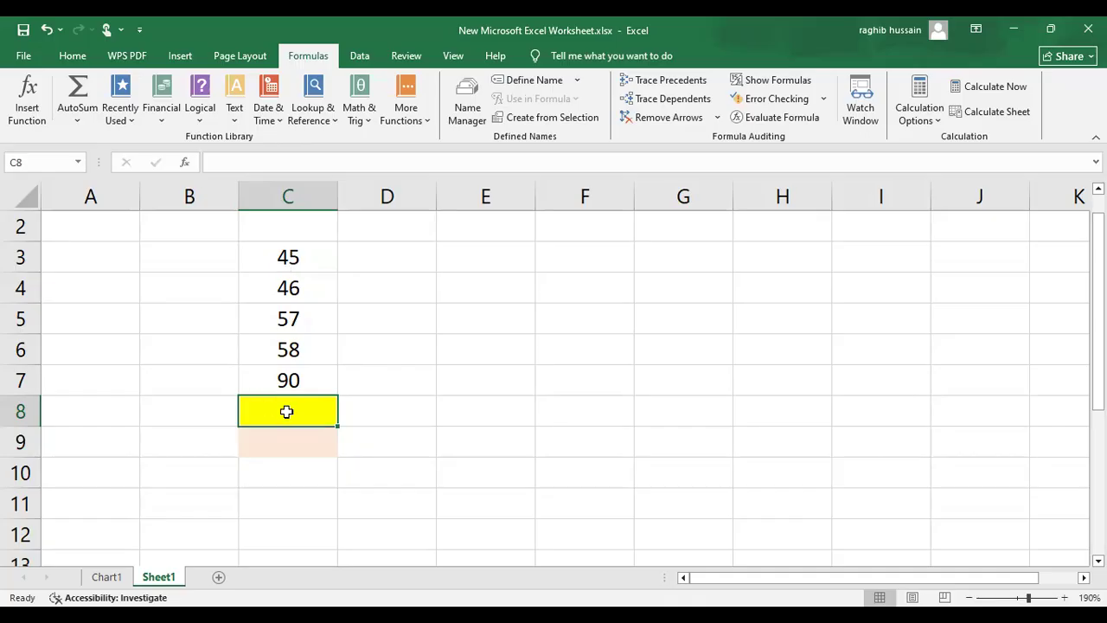
left_click(75, 123)
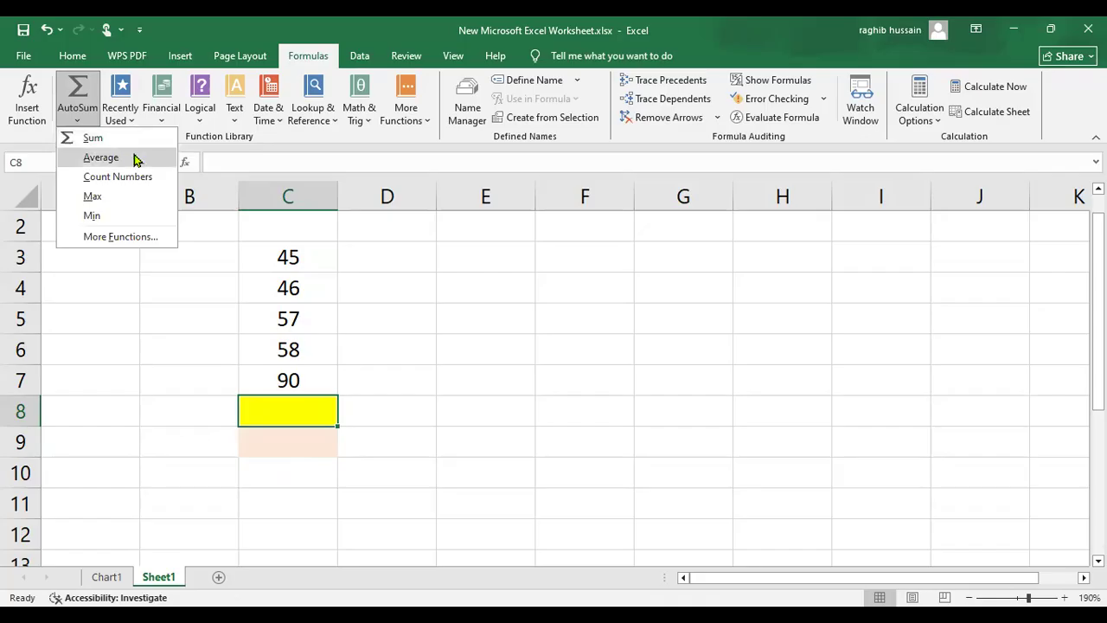
key("Return")
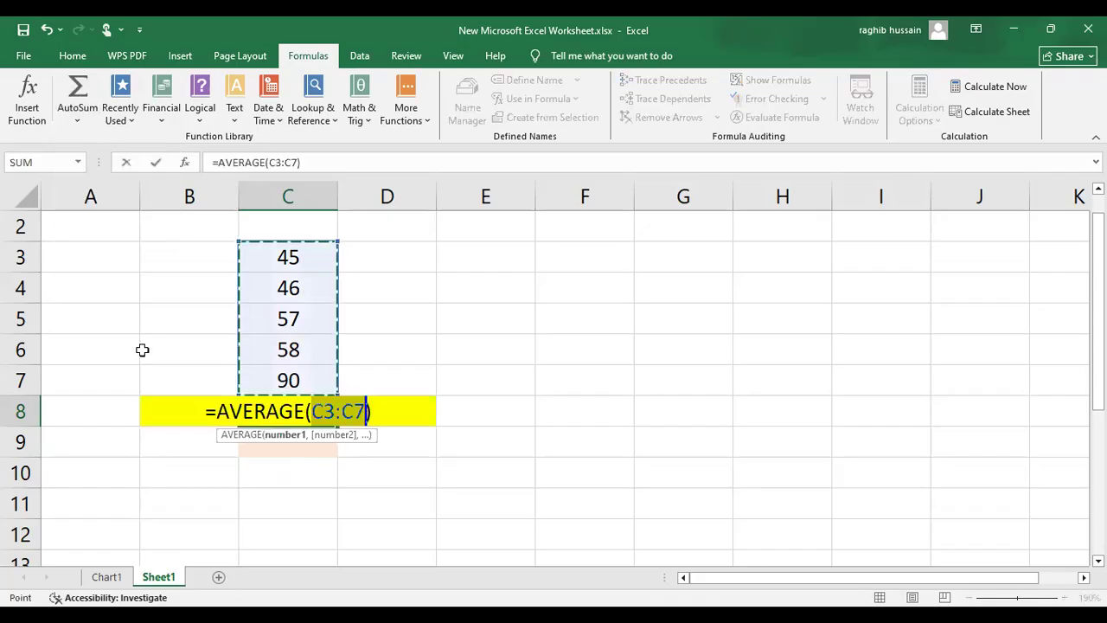
key("Return")
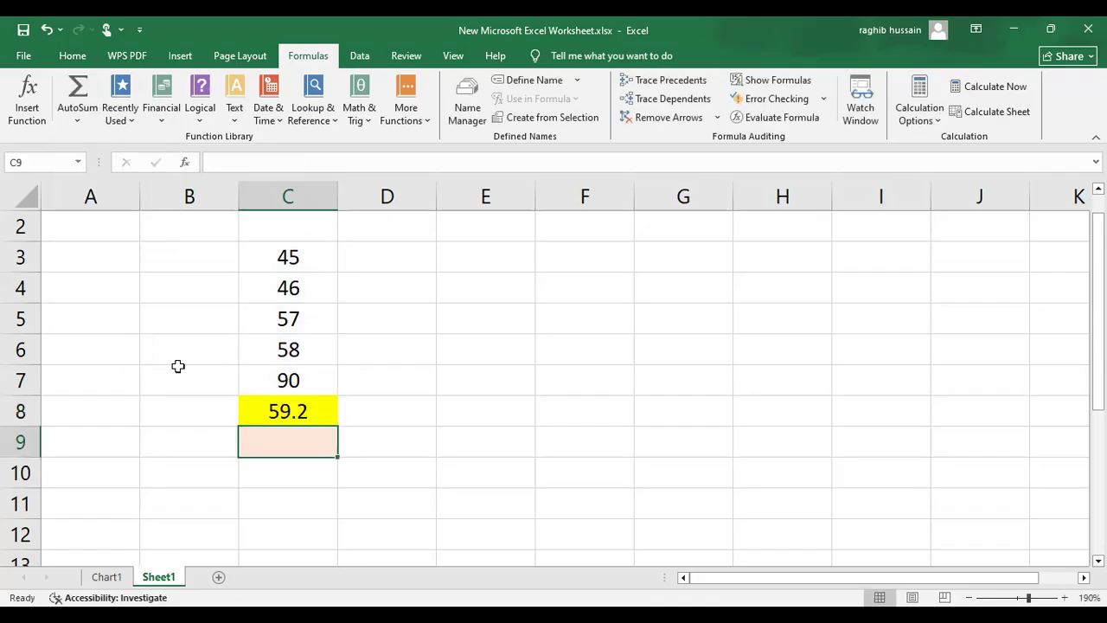
Replace the average in cell C8 with the maximum of C3:C7 using the AutoSum Max function
left_click(285, 413)
key("Delete")
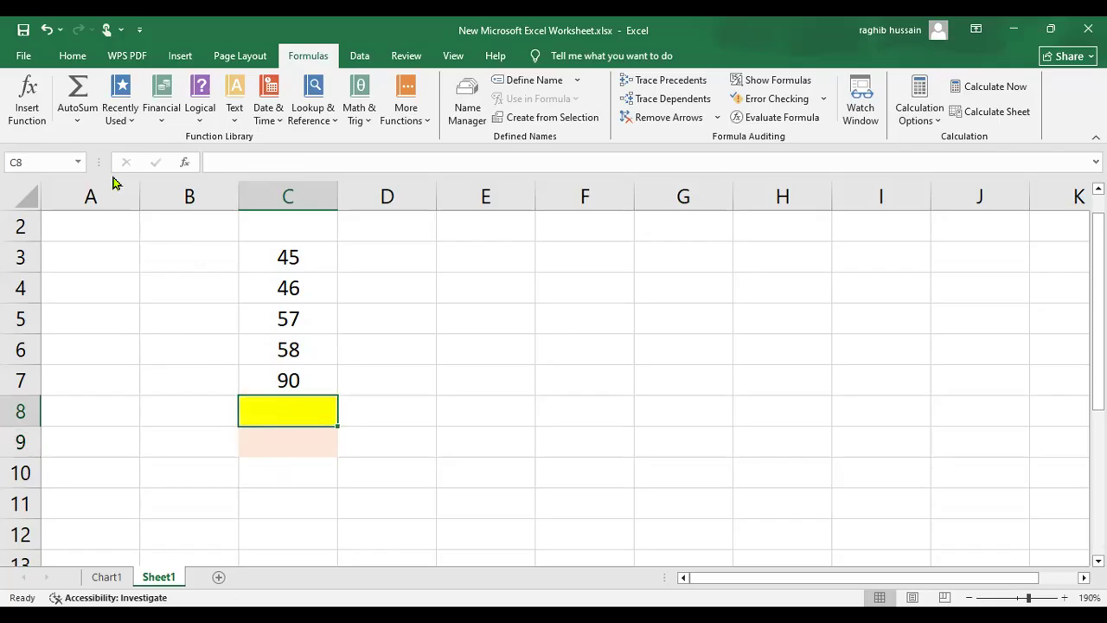
left_click(77, 120)
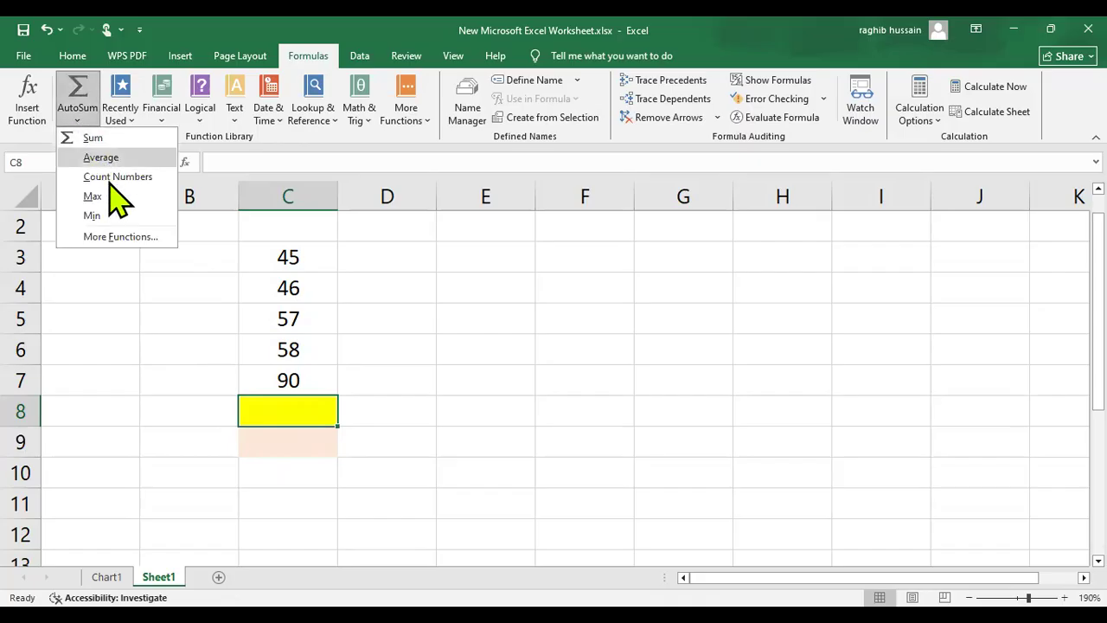
left_click(104, 196)
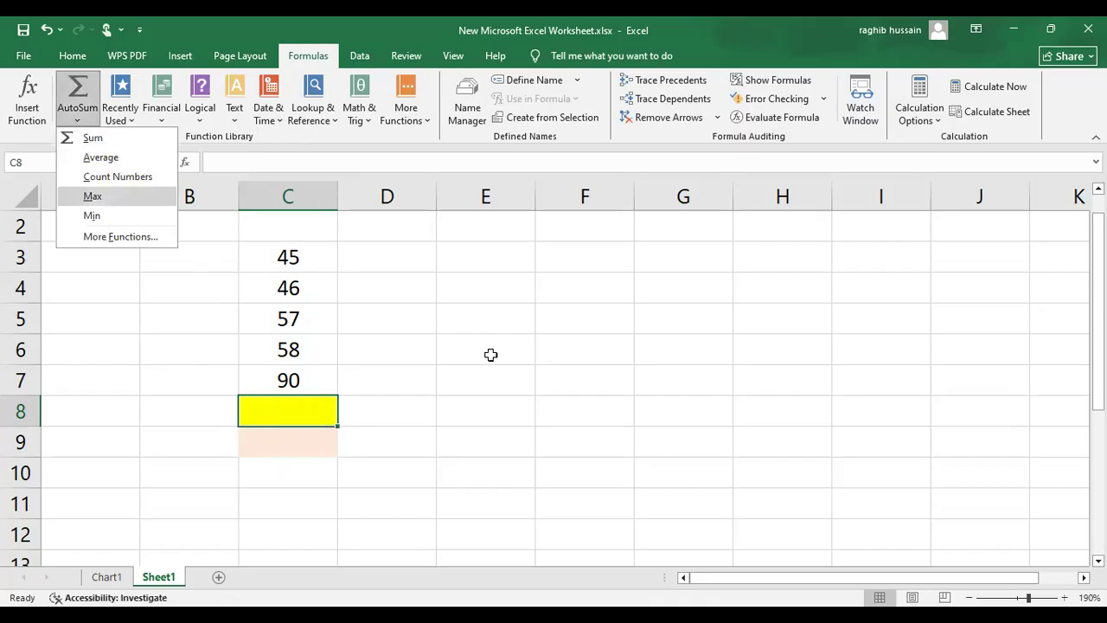
key("Return")
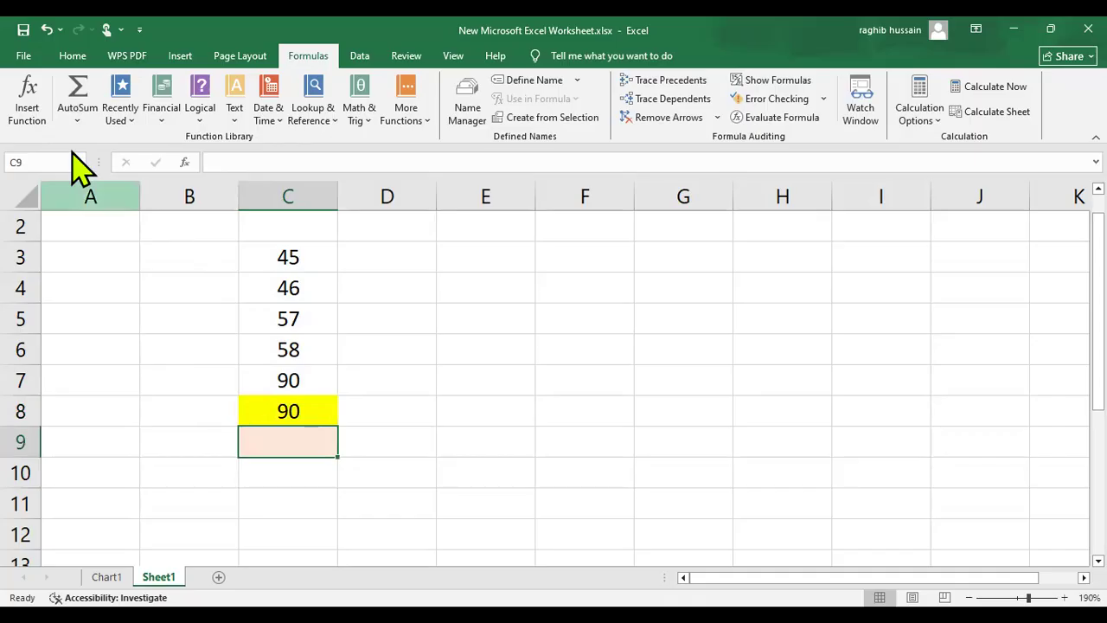
Examine the functions offered in the Financial, Recently Used, Logical, and Lookup & Reference categories
left_click(163, 118)
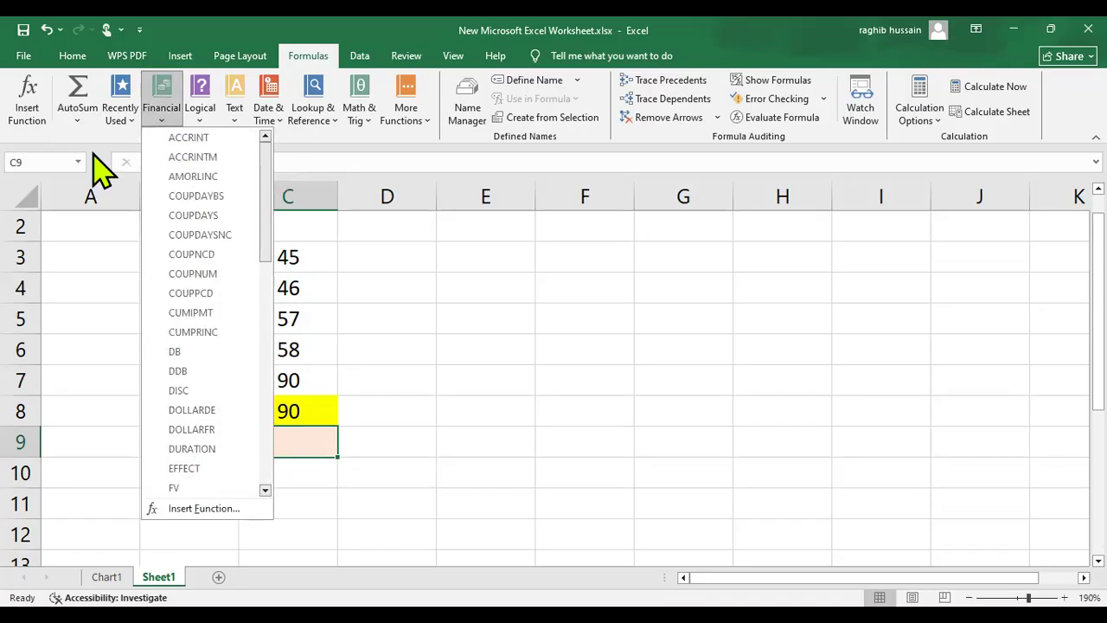
left_click(121, 114)
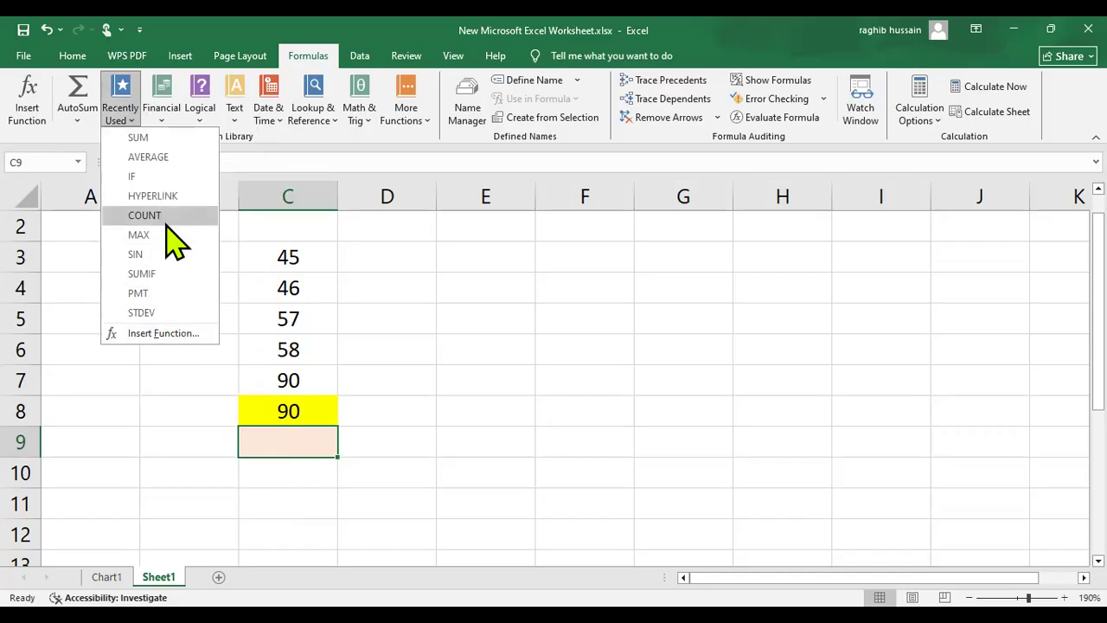
left_click(229, 115)
left_click(203, 126)
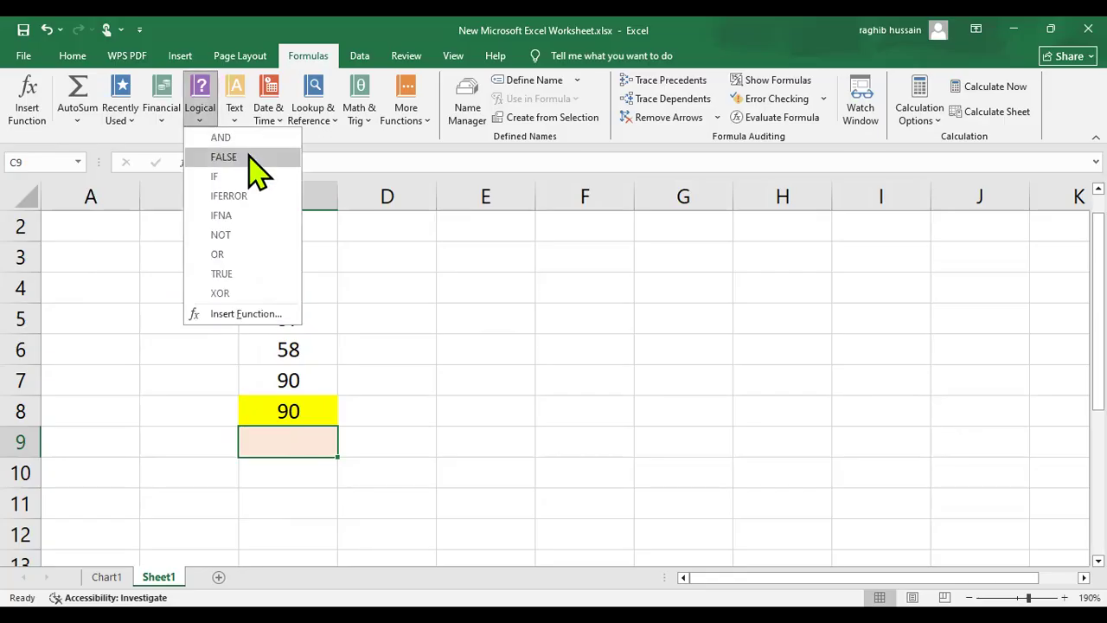
left_click(340, 180)
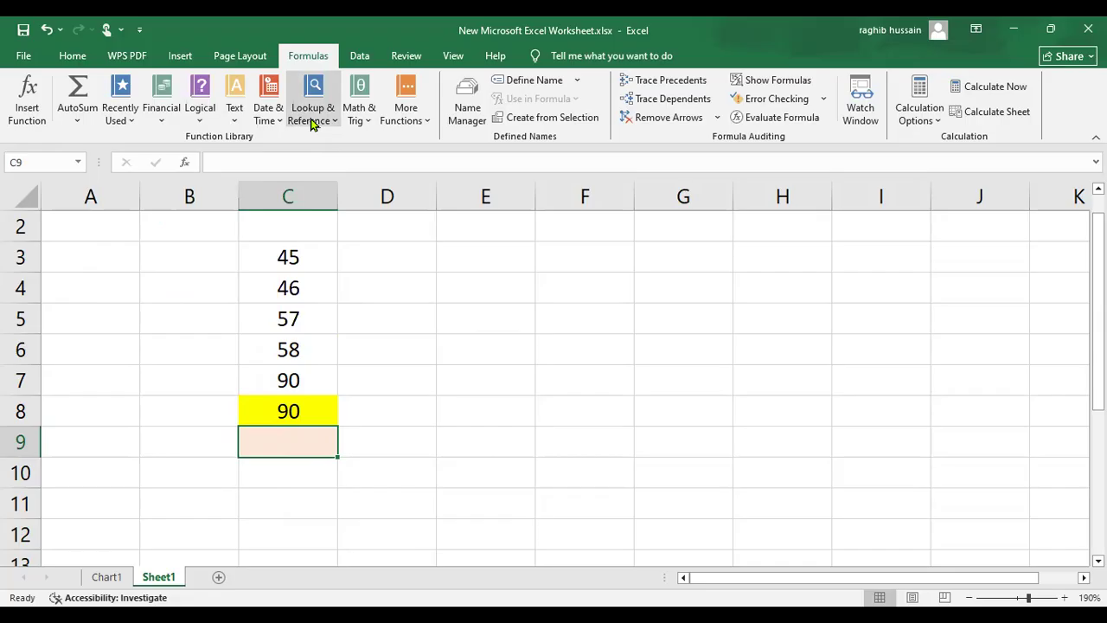
left_click(318, 126)
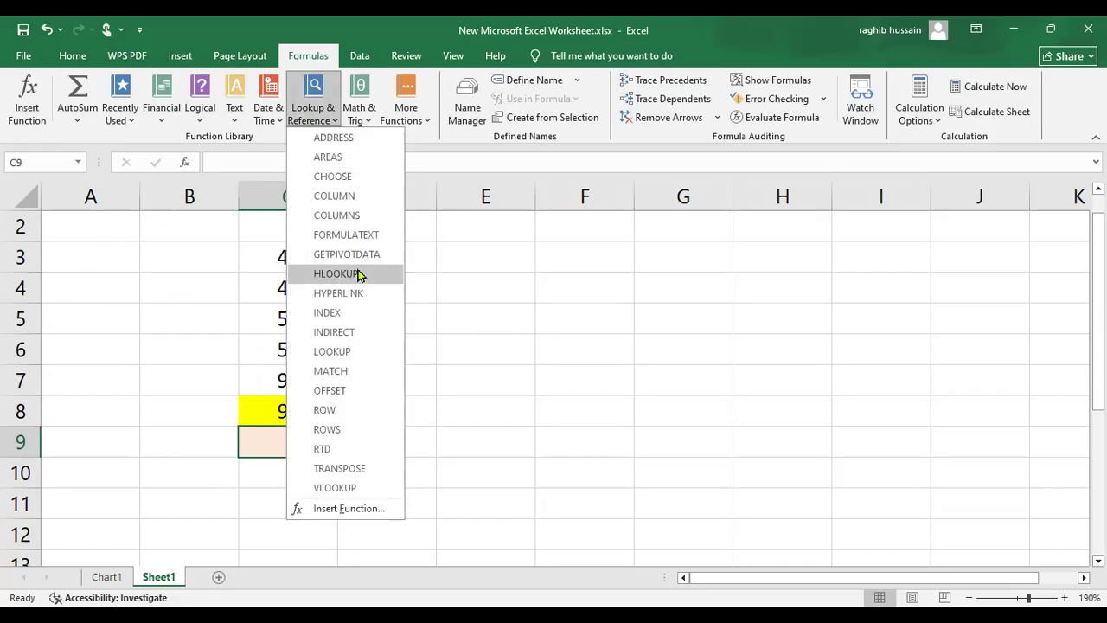
left_click(467, 522)
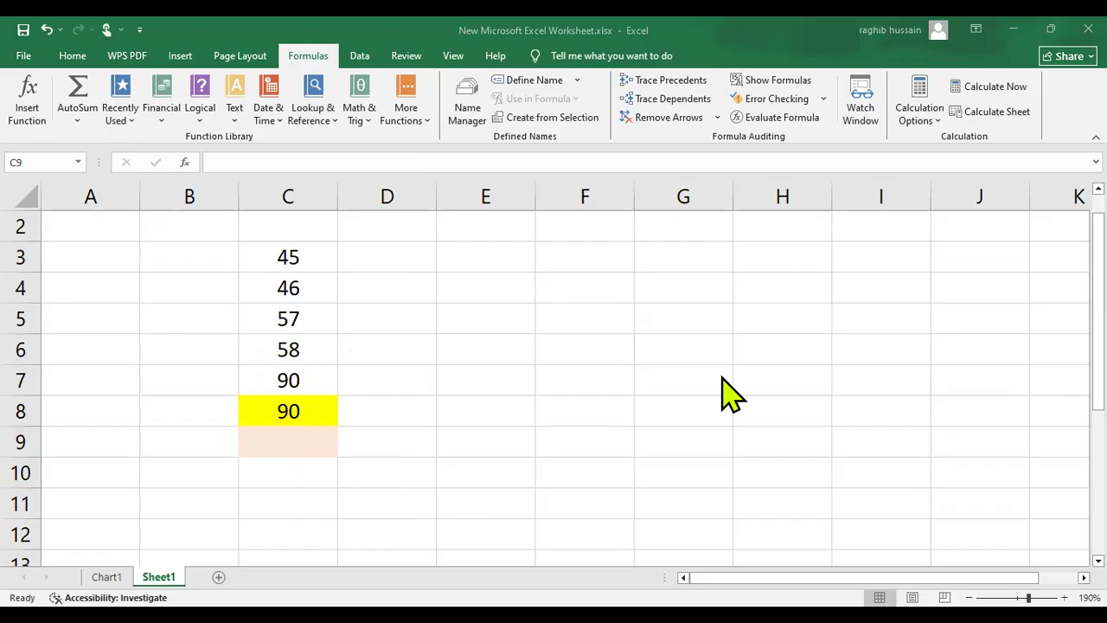
Clear cell C8 and calculate the minimum of C3:C7 there using the AutoSum Min function
left_click(262, 410)
key("Delete")
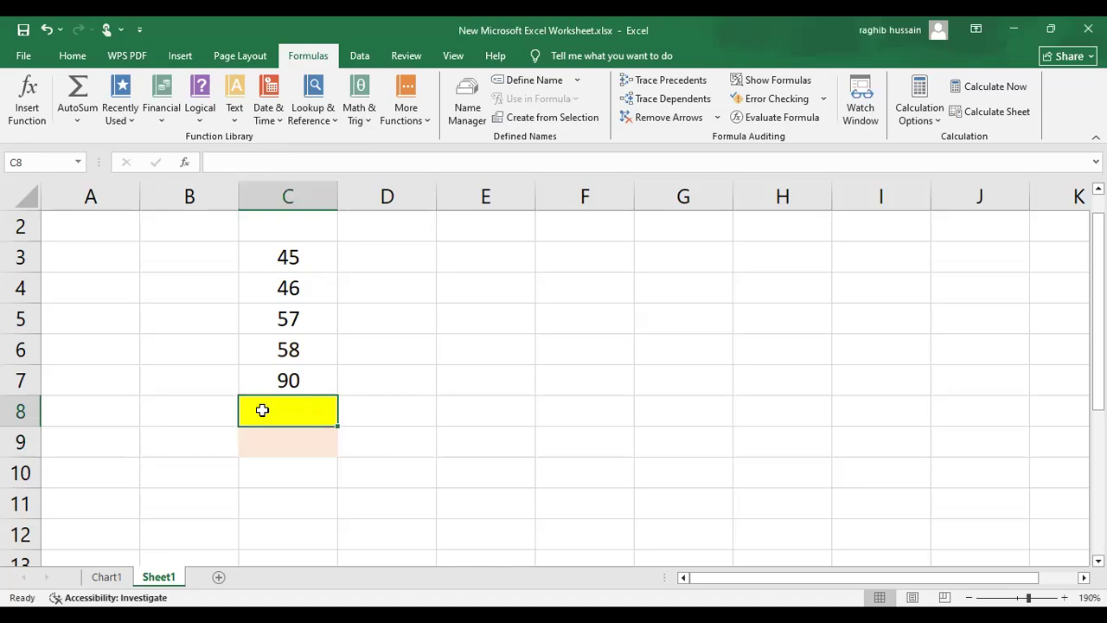
left_click(178, 416)
left_click(267, 406)
left_click(75, 118)
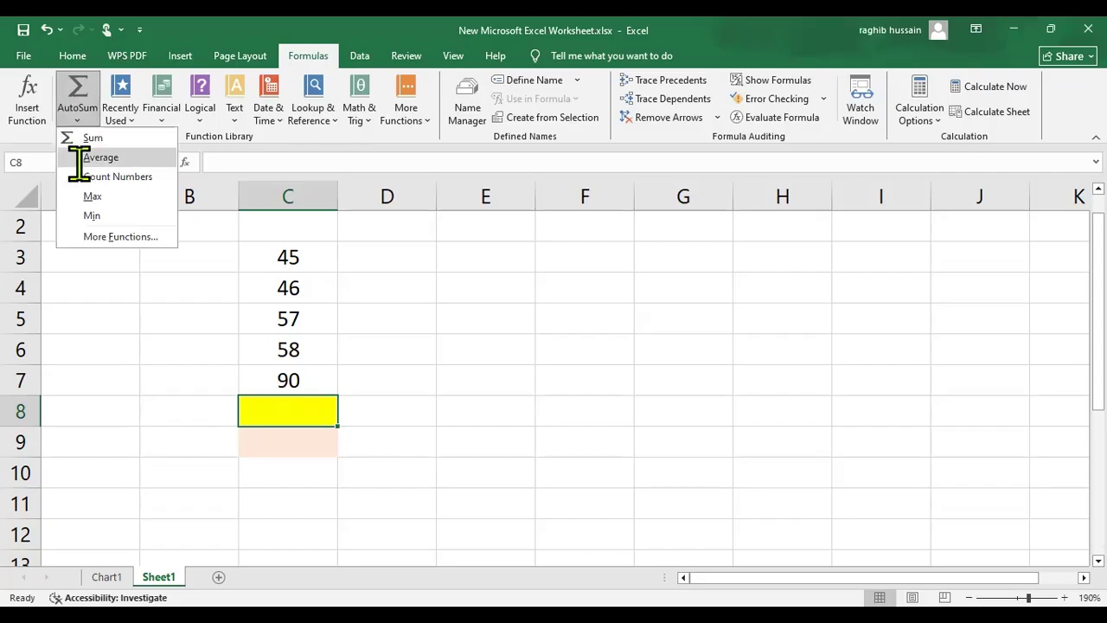
left_click(104, 216)
key("Return")
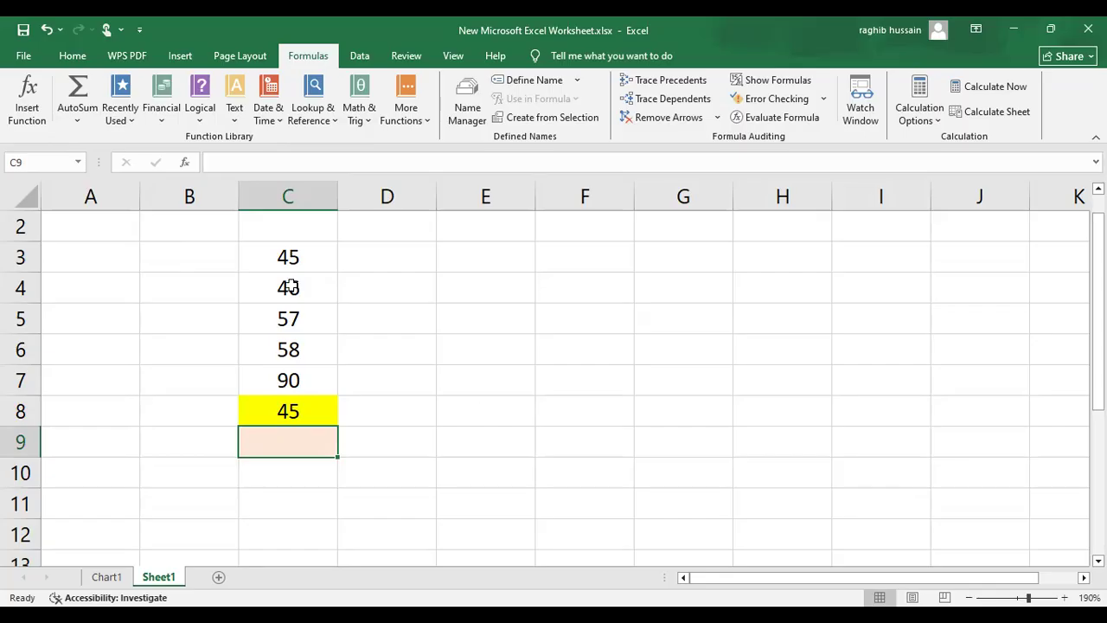
Select the numbers in C3:C7, add their minimum in cell C9 with AutoSum Min, and check its formula
left_click_drag(257, 256, 273, 380)
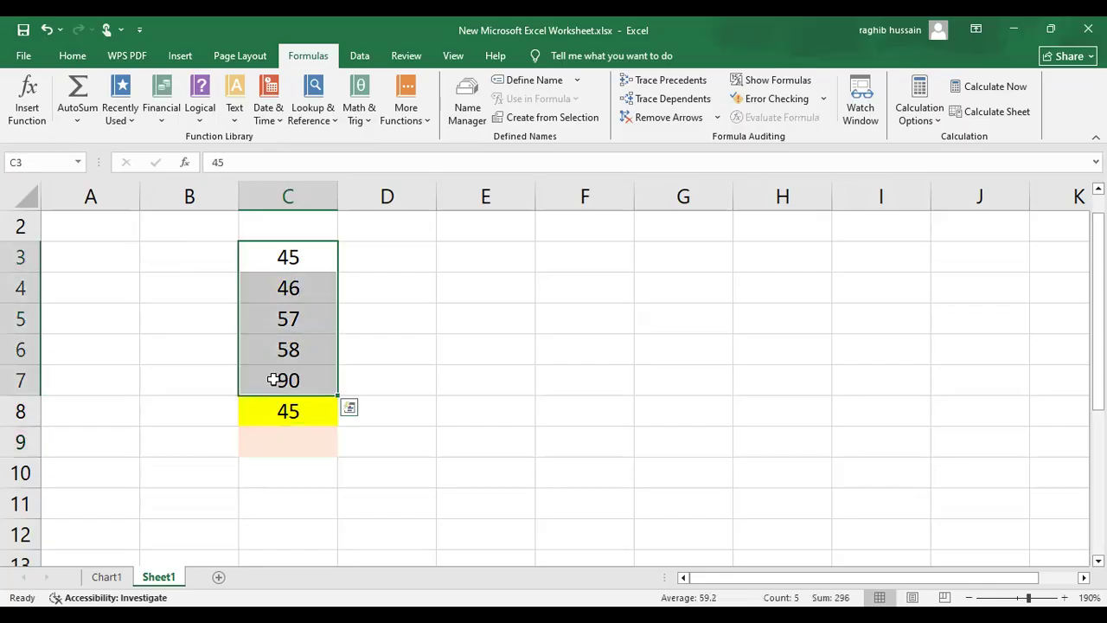
left_click(451, 313)
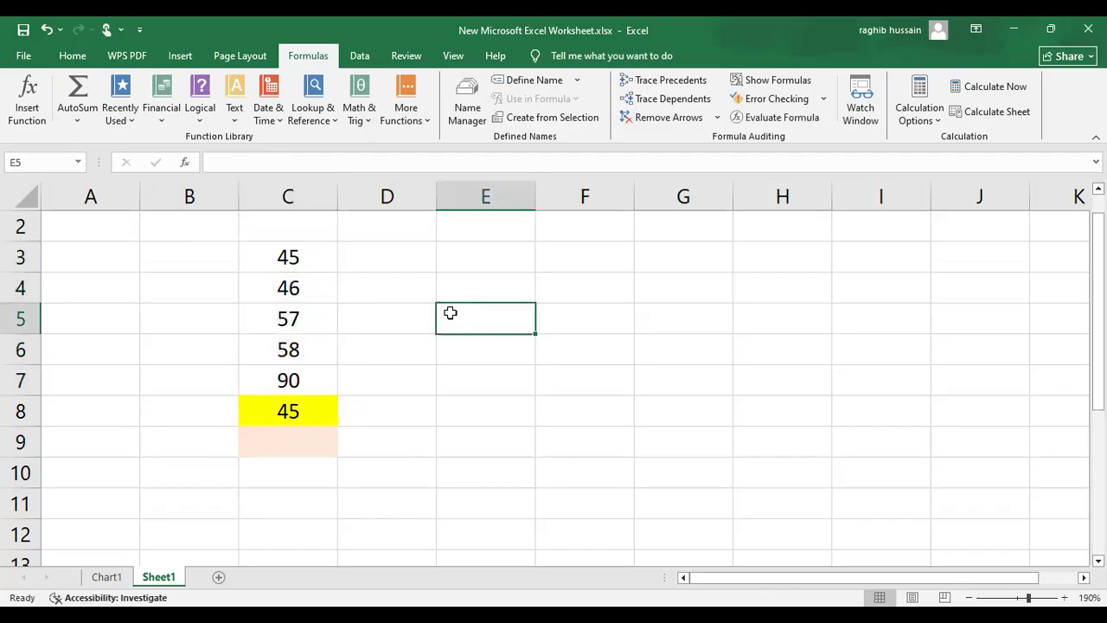
left_click(277, 258)
left_click_drag(278, 261, 284, 379)
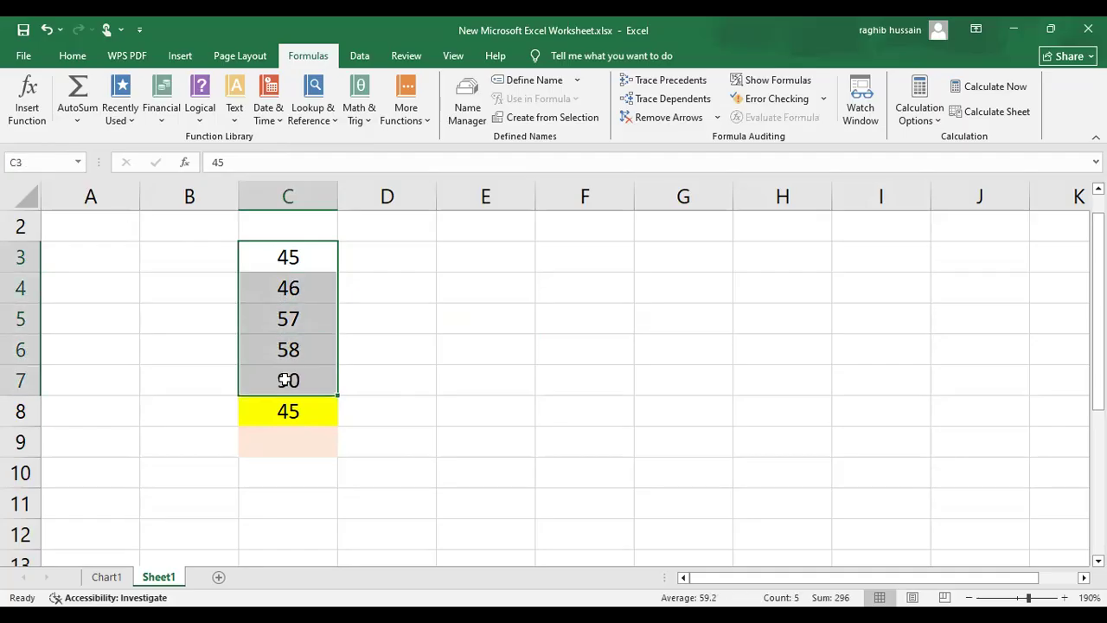
left_click(78, 121)
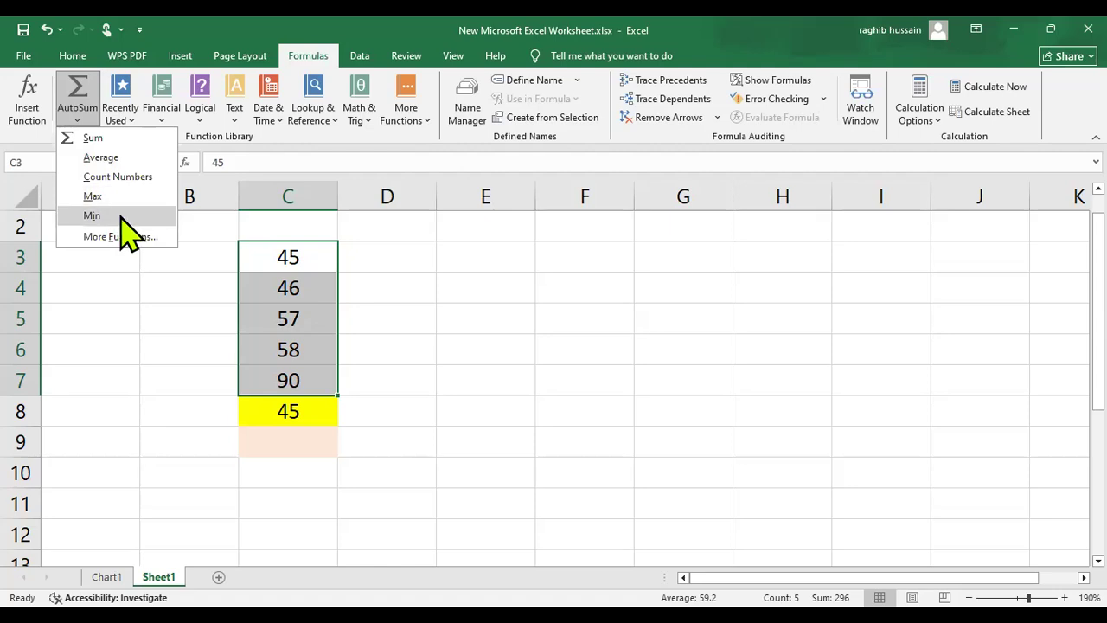
left_click(121, 216)
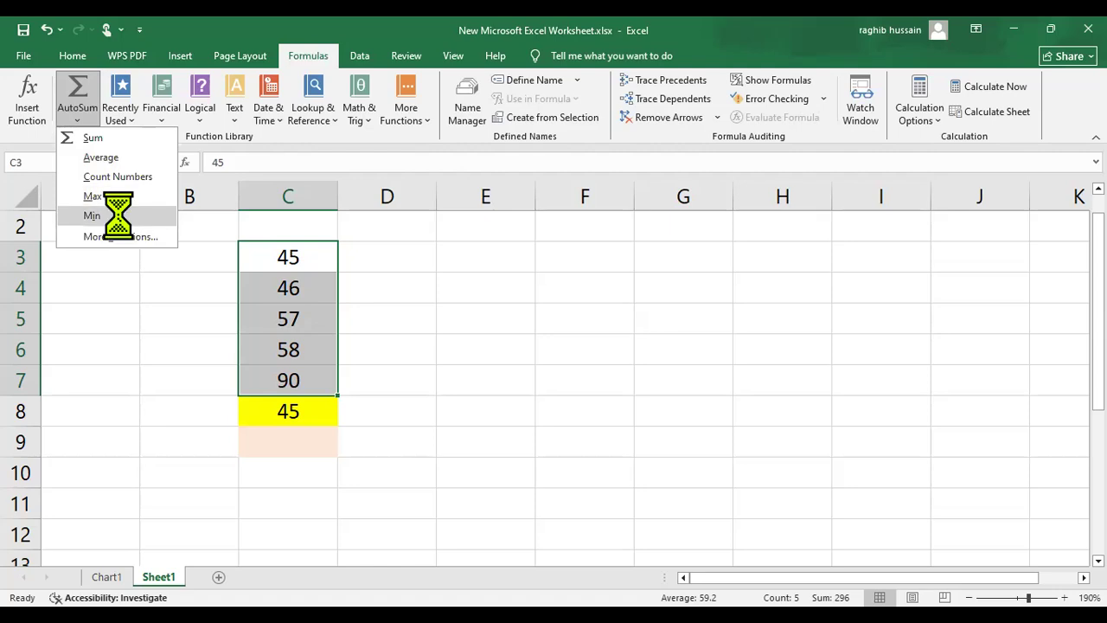
left_click(282, 496)
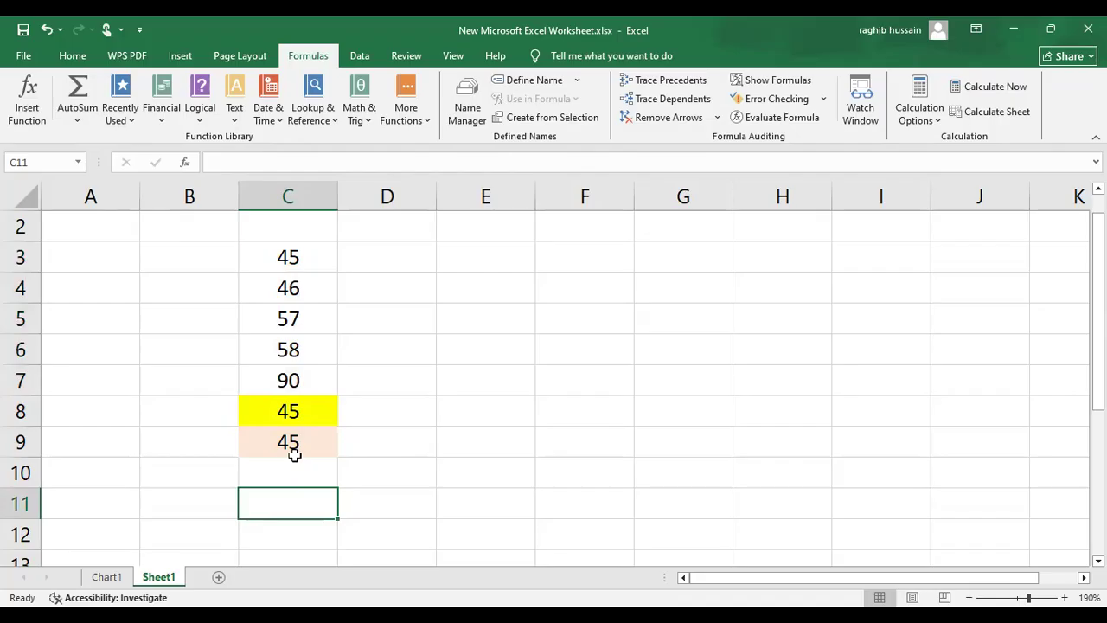
left_click(294, 452)
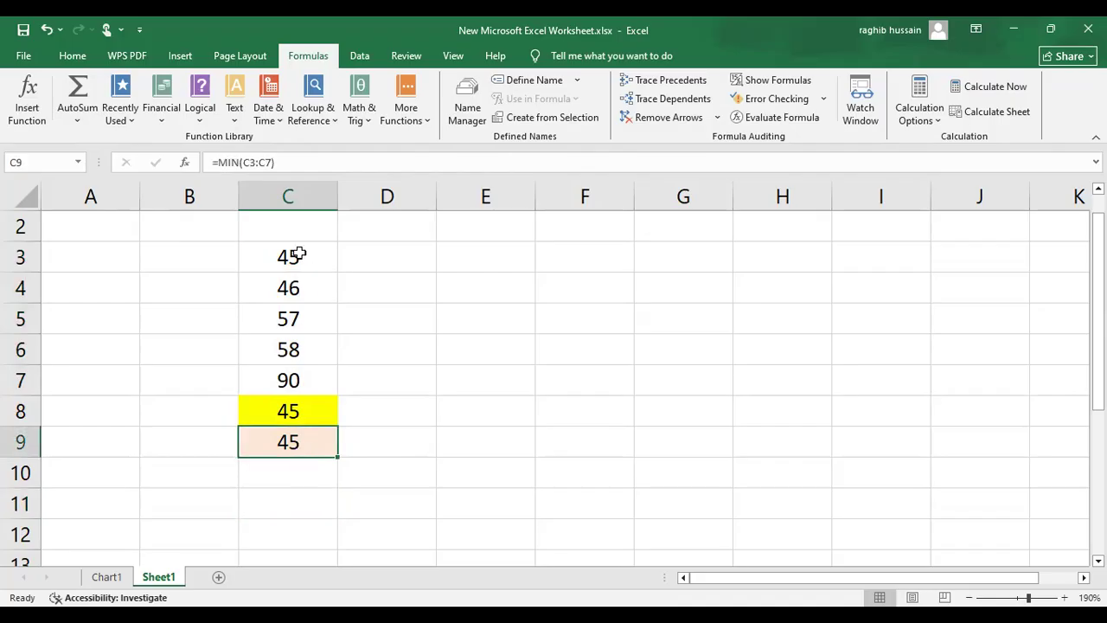
Select C3:C7, add their maximum in cell C10 with AutoSum Max, and check its formula
left_click_drag(299, 270, 299, 386)
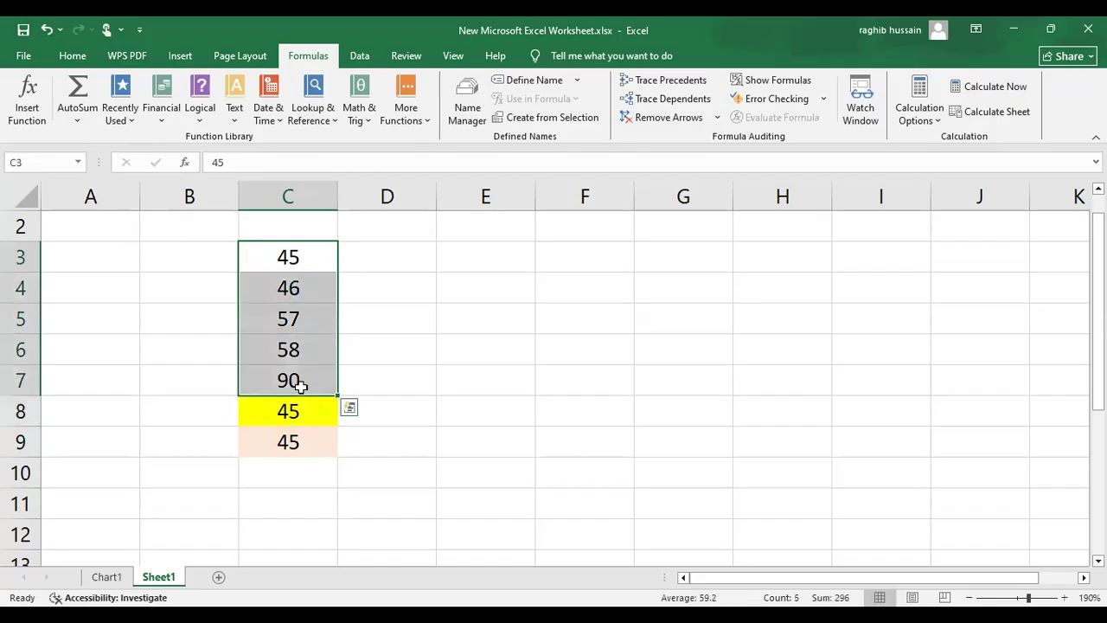
left_click(78, 118)
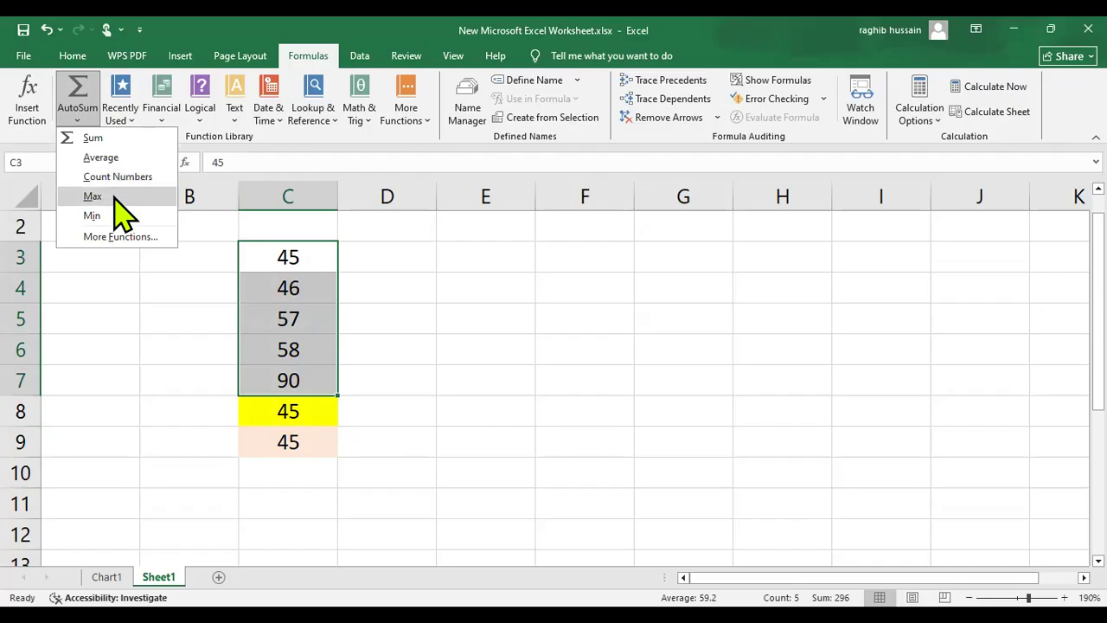
left_click(115, 197)
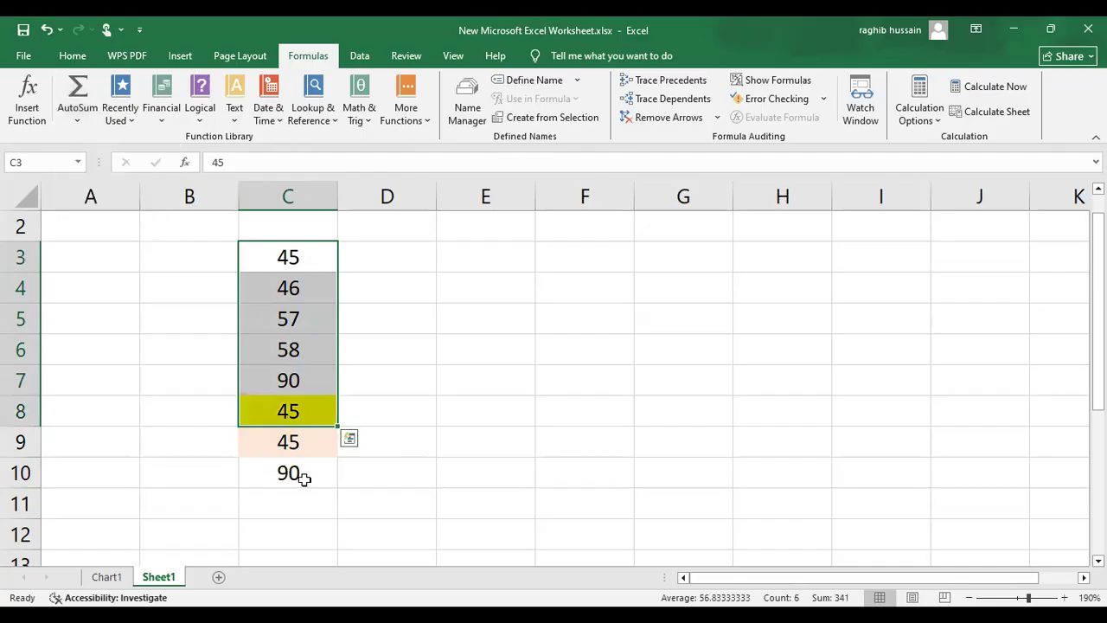
left_click(298, 473)
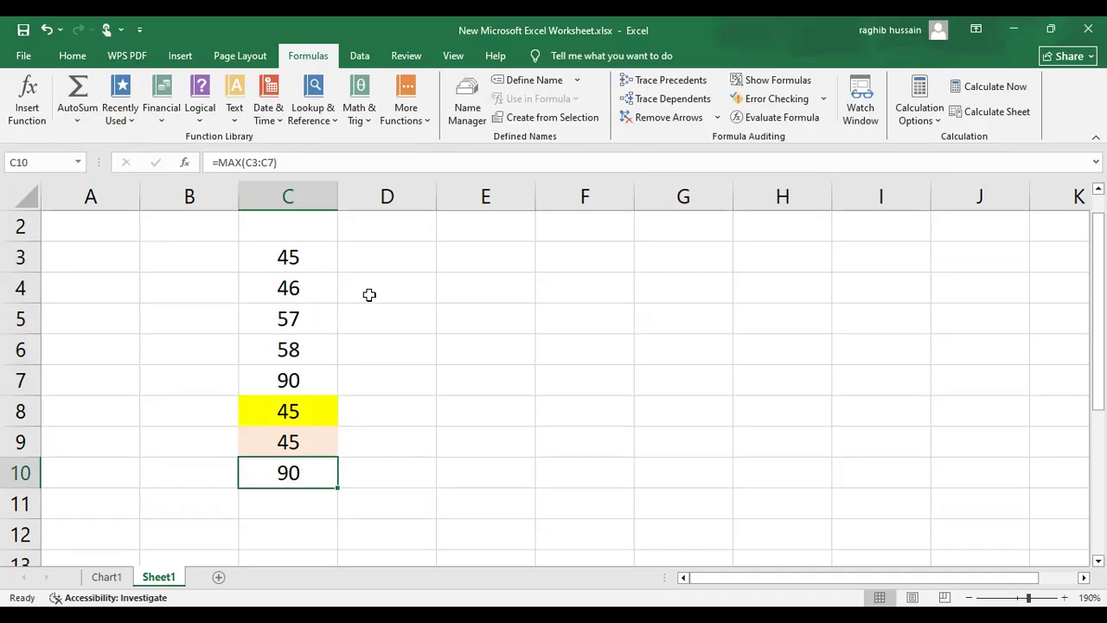
Look through the available Date & Time functions down to the end of the list
left_click(276, 126)
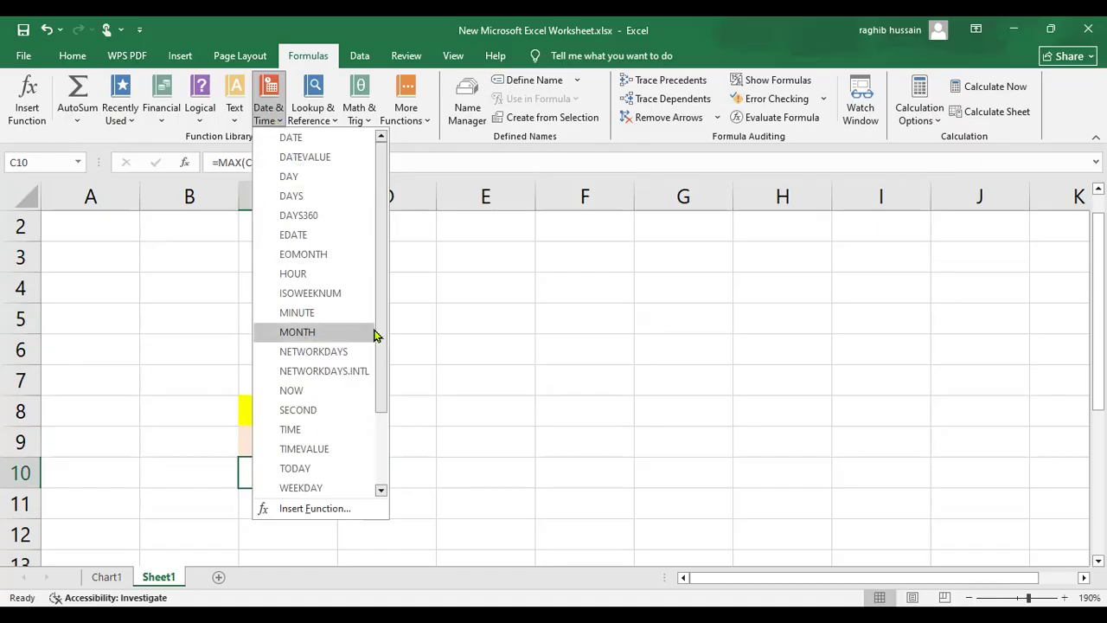
scroll(368, 447, "down", 2)
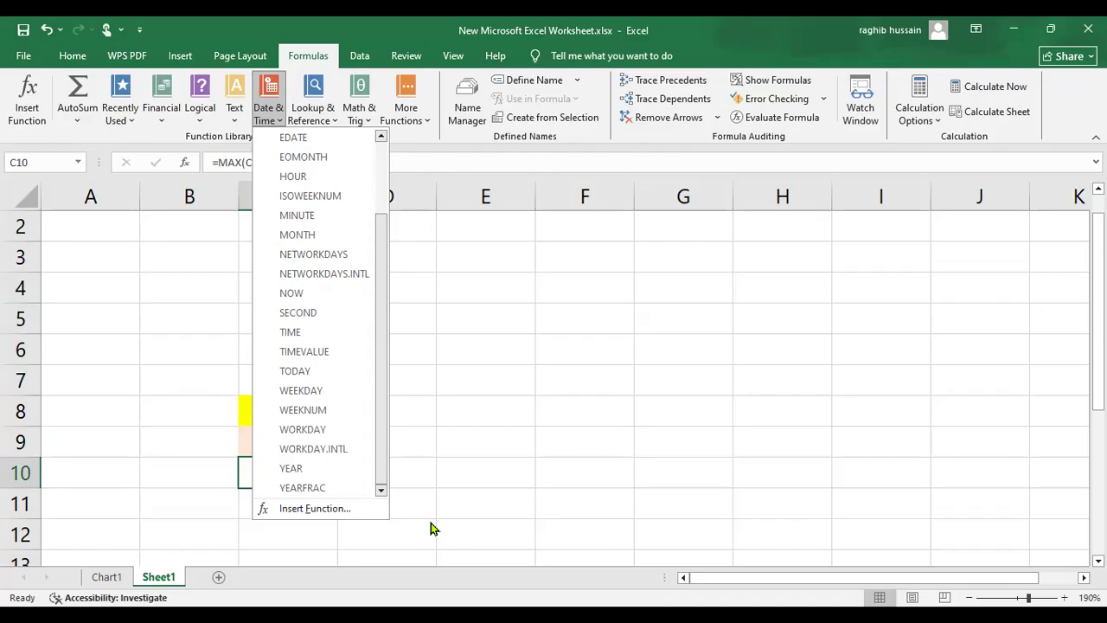
left_click(432, 527)
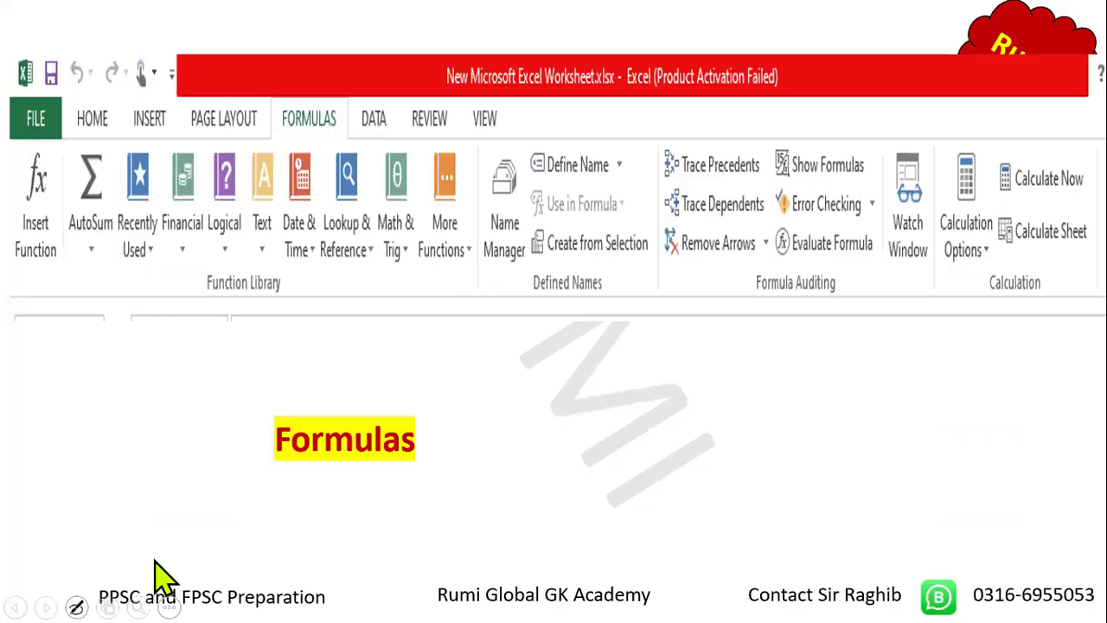
left_click(170, 607)
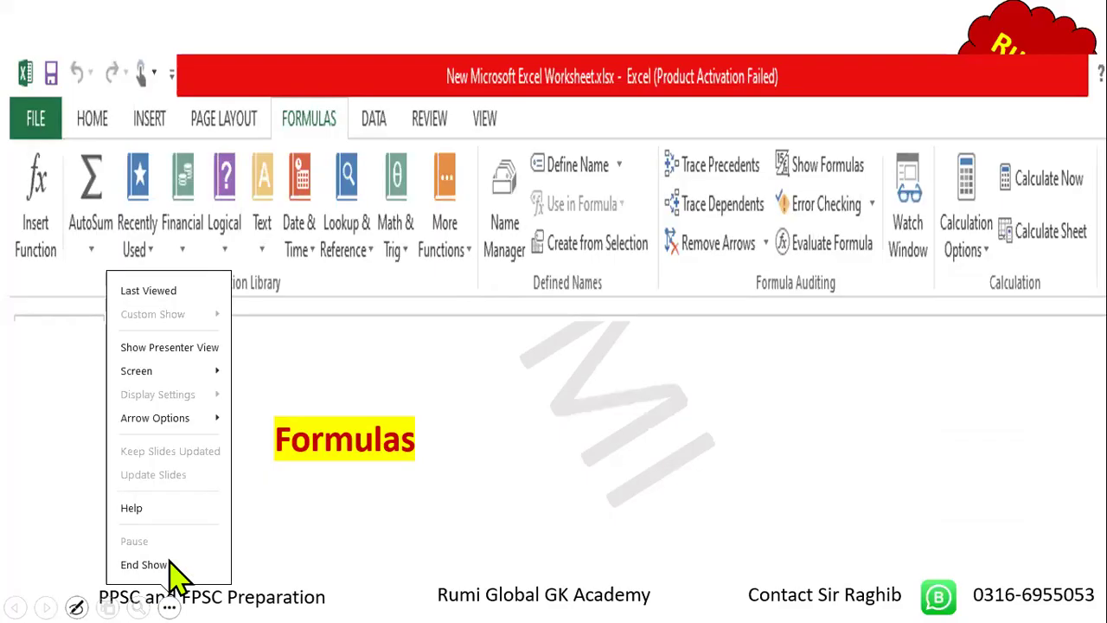
left_click(192, 351)
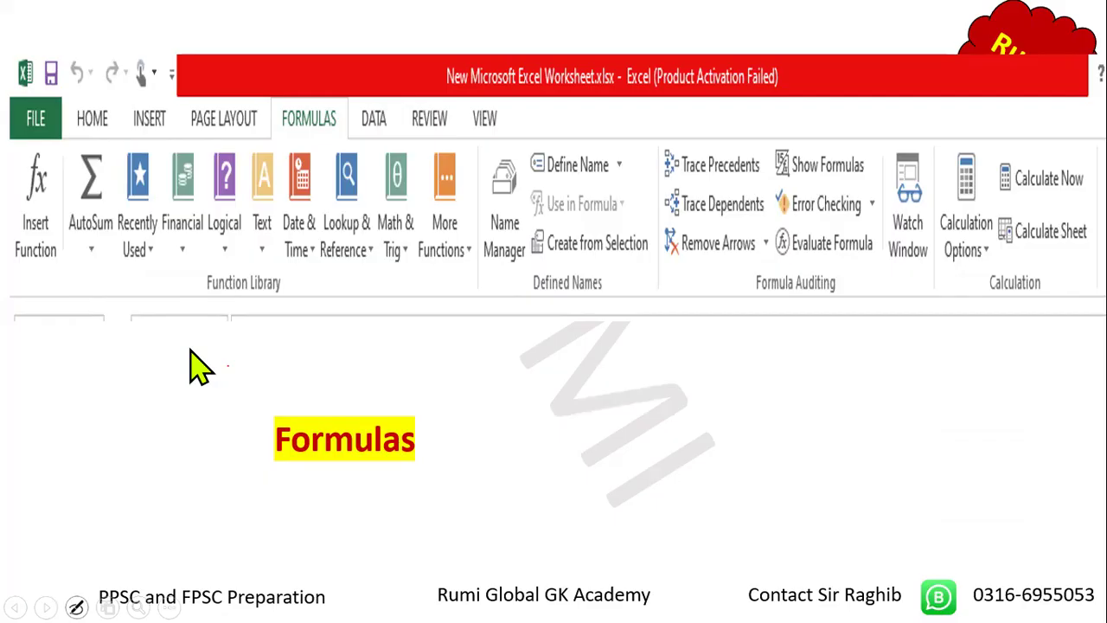
key("Right")
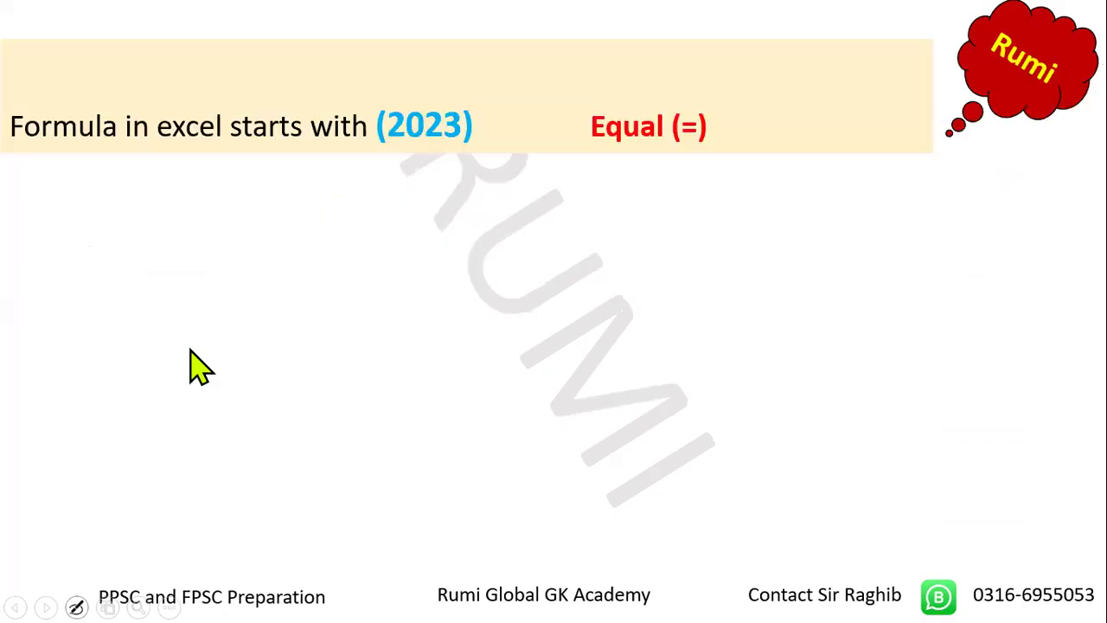
left_click_drag(718, 155, 600, 156)
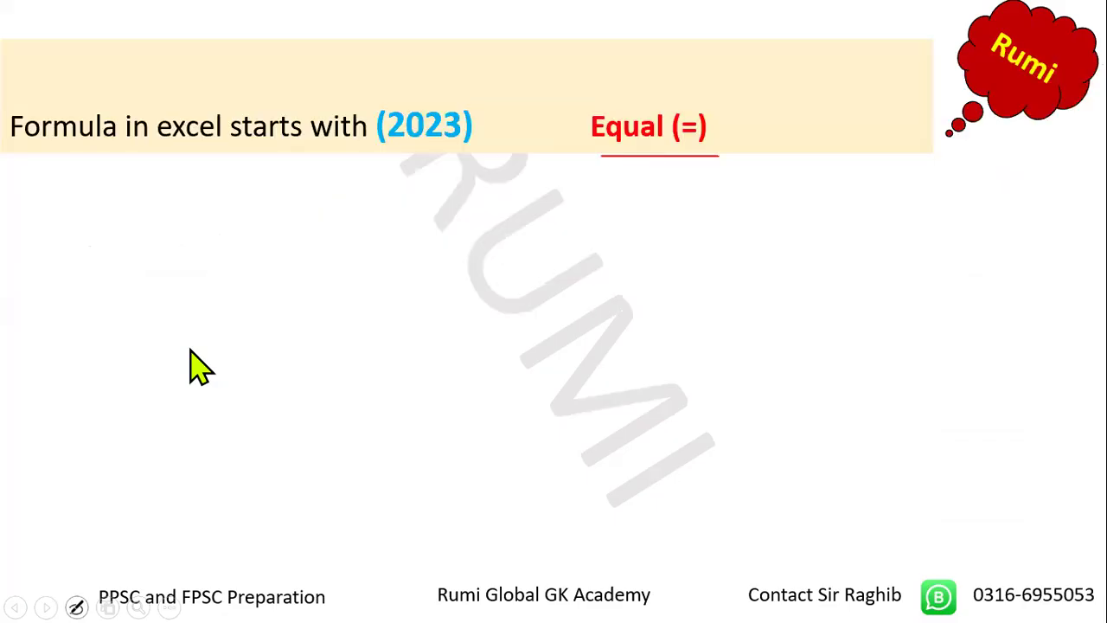